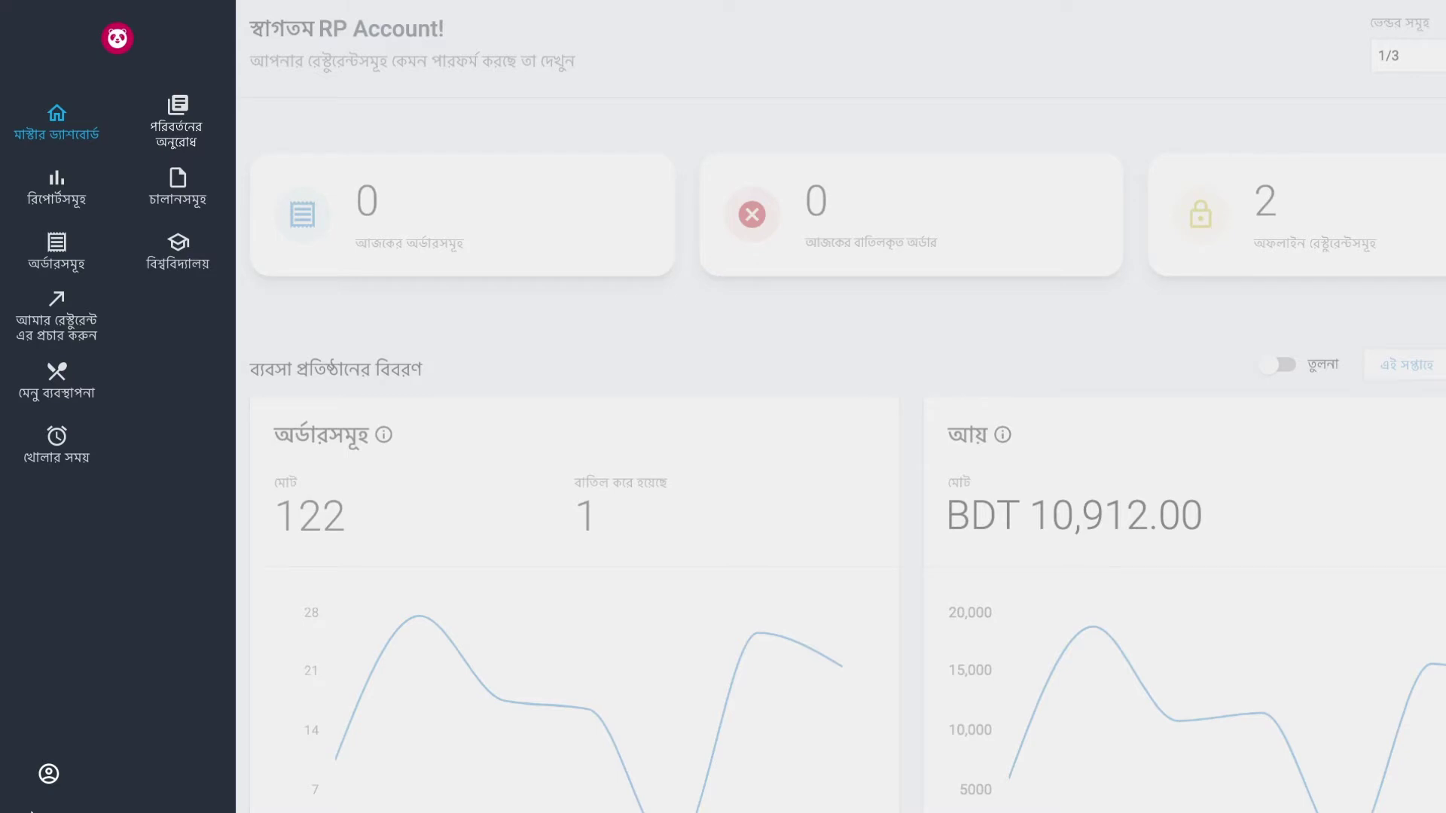
# Create a new menu item named "Cafe Latte" with the description "Freshly brewed coffee with milk" in the Coffee category.
pyautogui.click(78, 373)
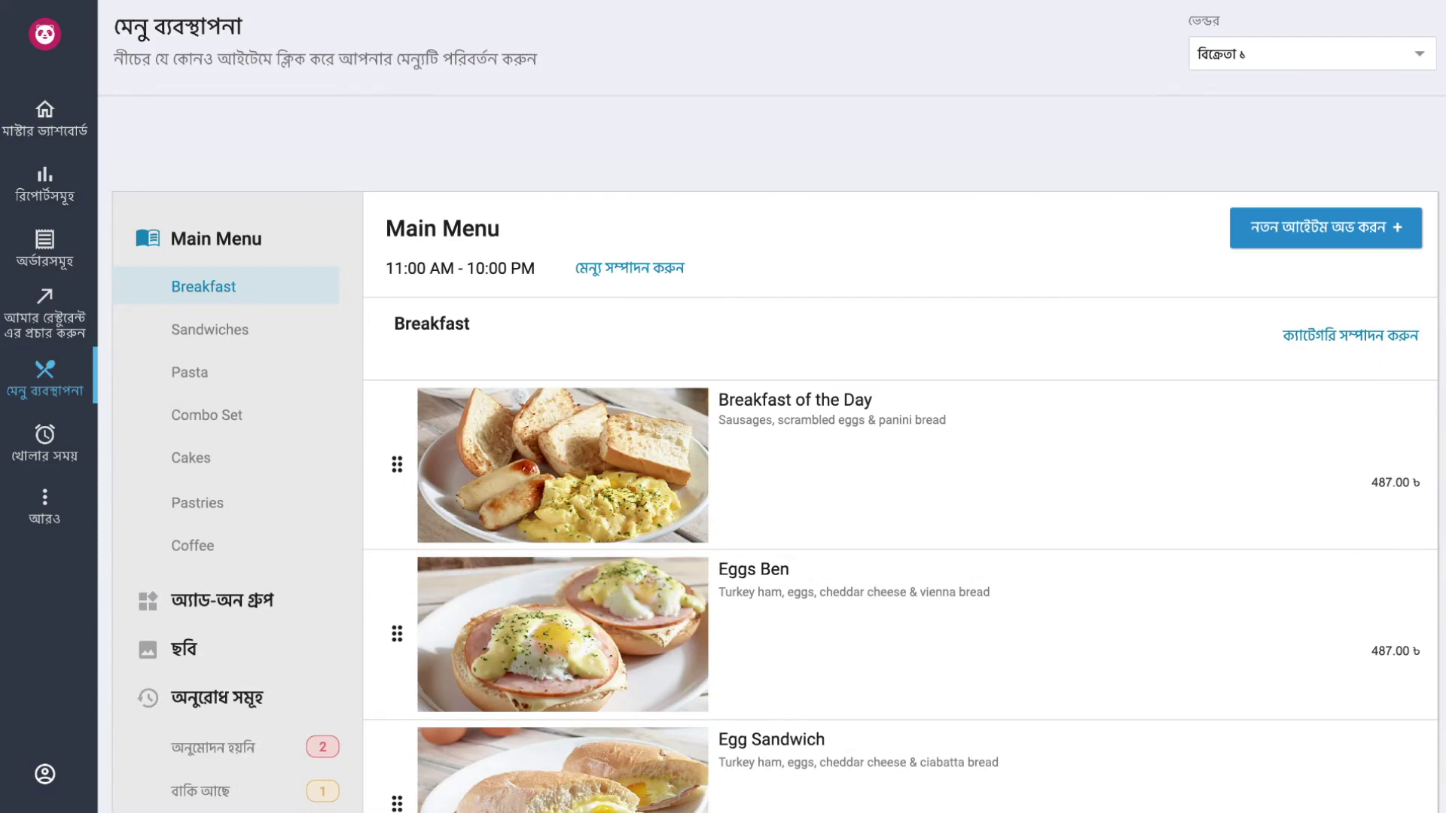
pyautogui.click(1334, 240)
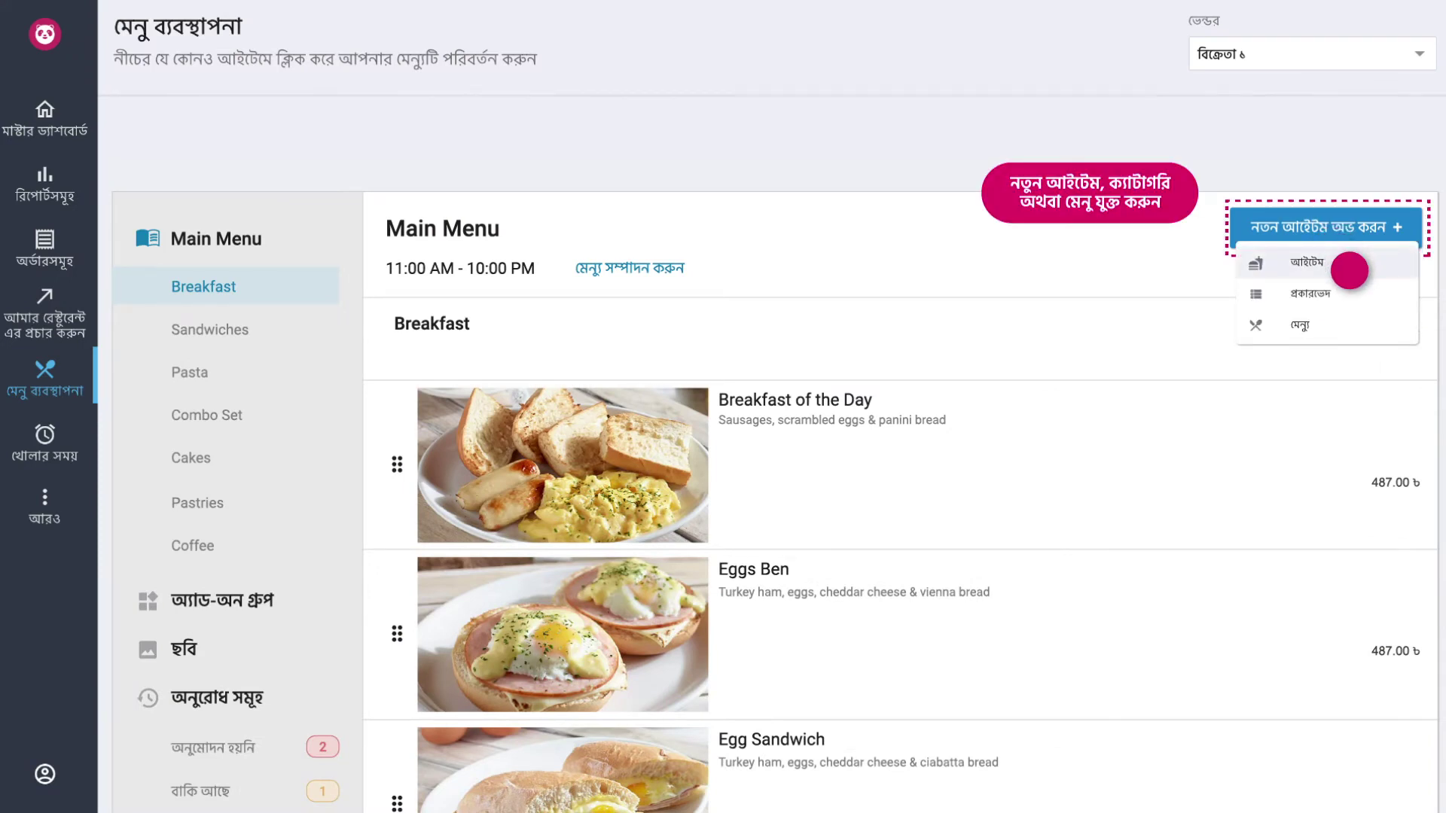
pyautogui.click(1347, 263)
pyautogui.write('Cafe Latte')
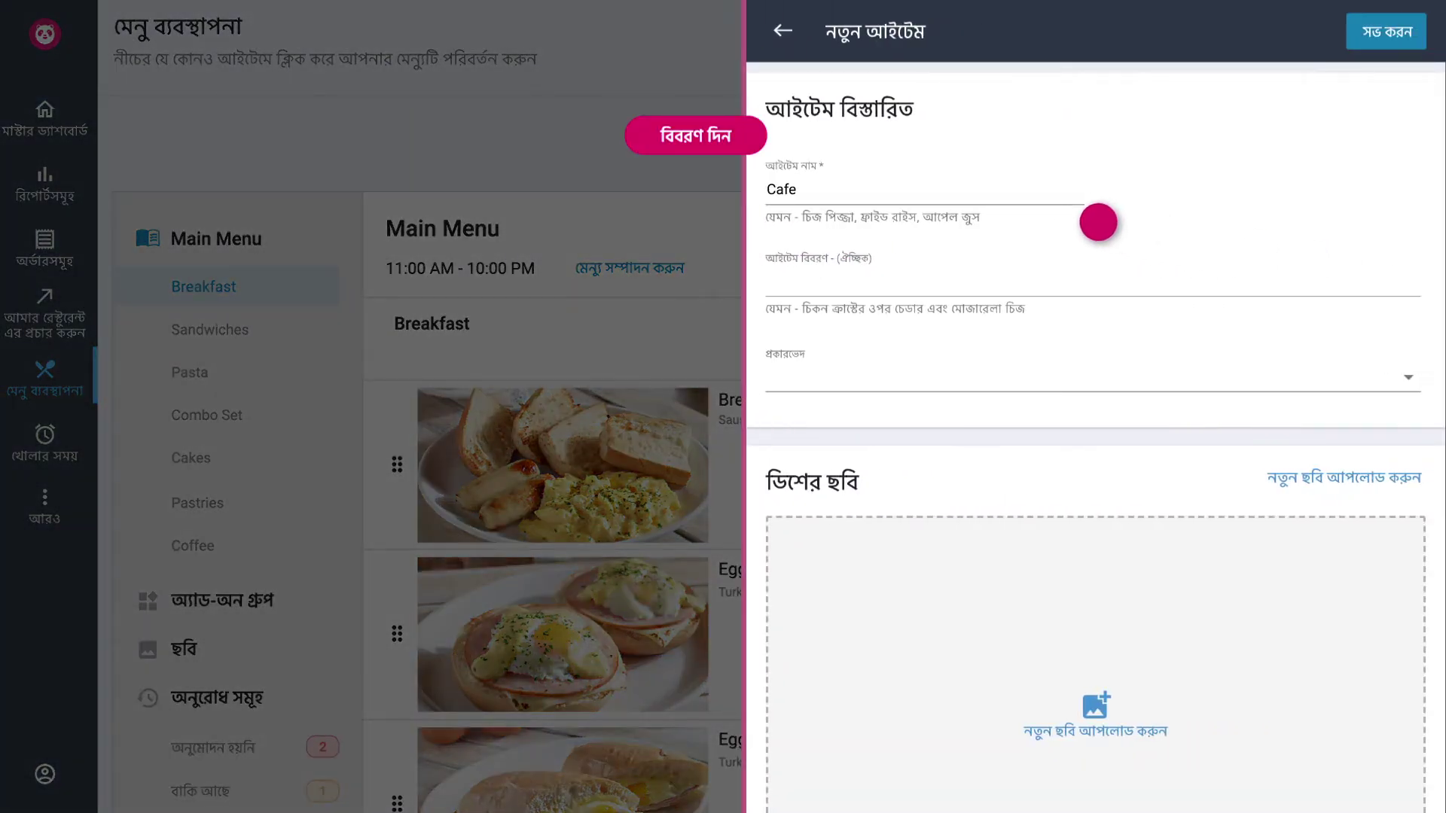
pyautogui.press('Tab')
pyautogui.write('Freshly brewed coffee with milk')
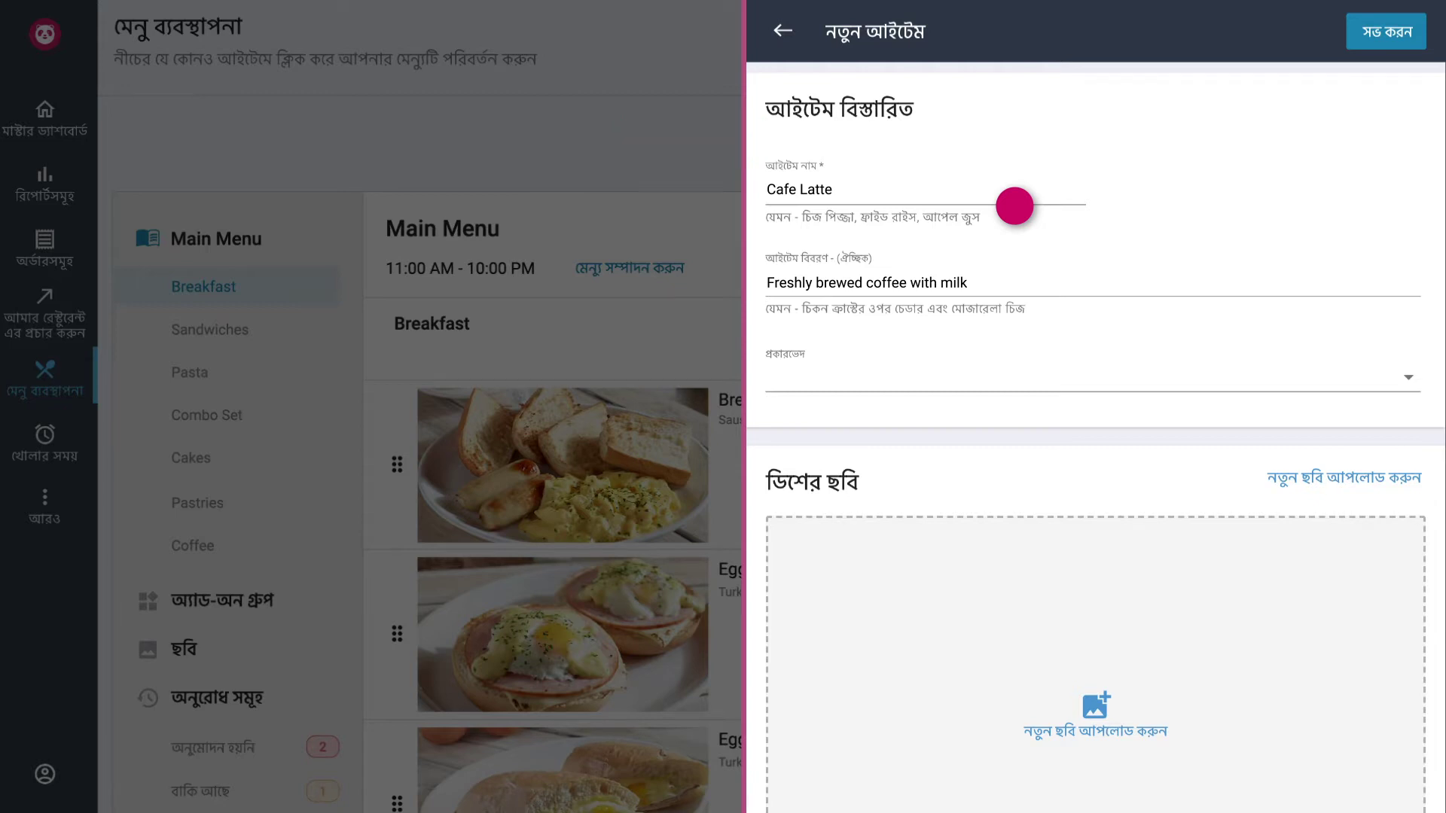
pyautogui.click(1019, 386)
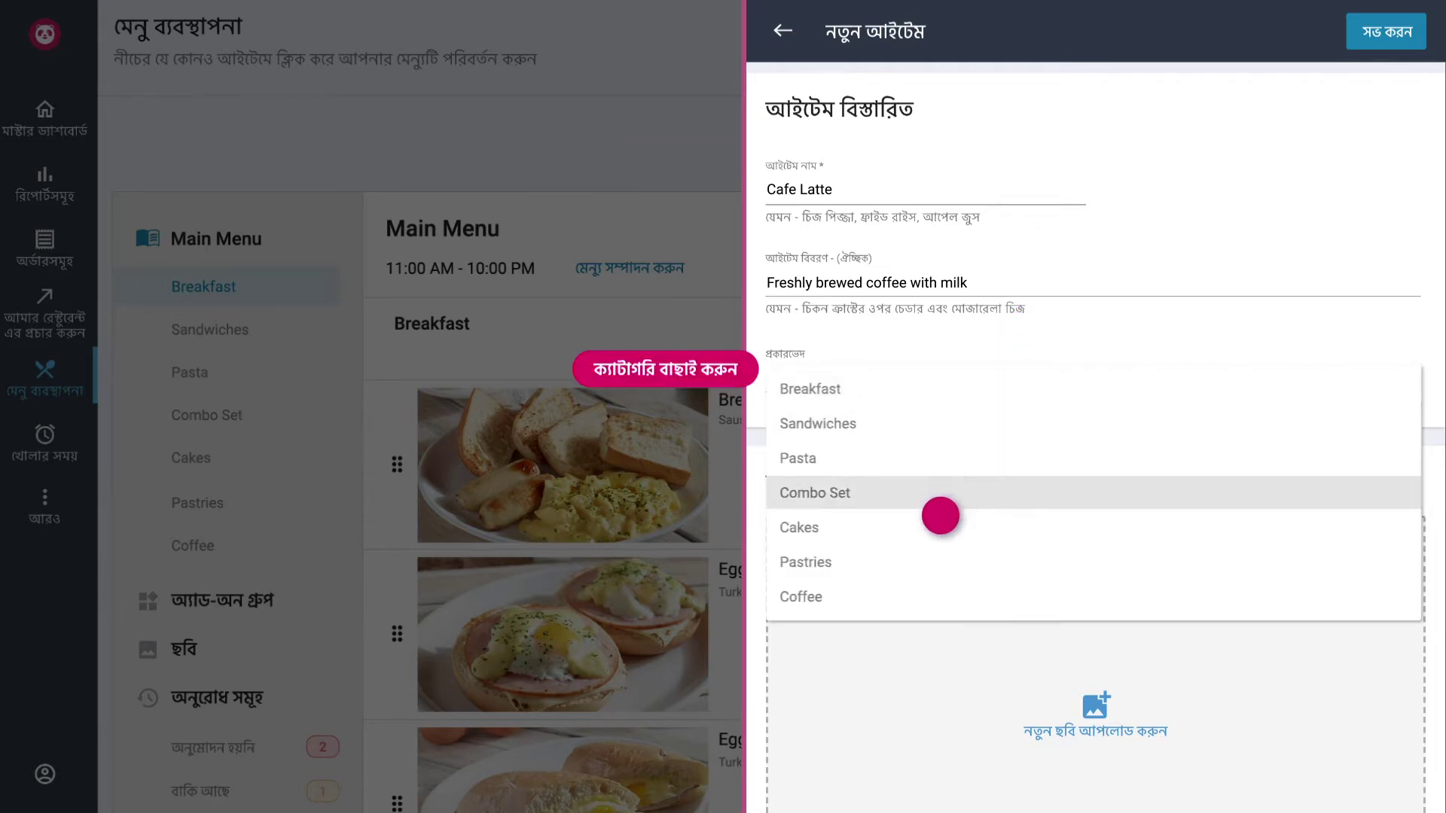
pyautogui.click(887, 597)
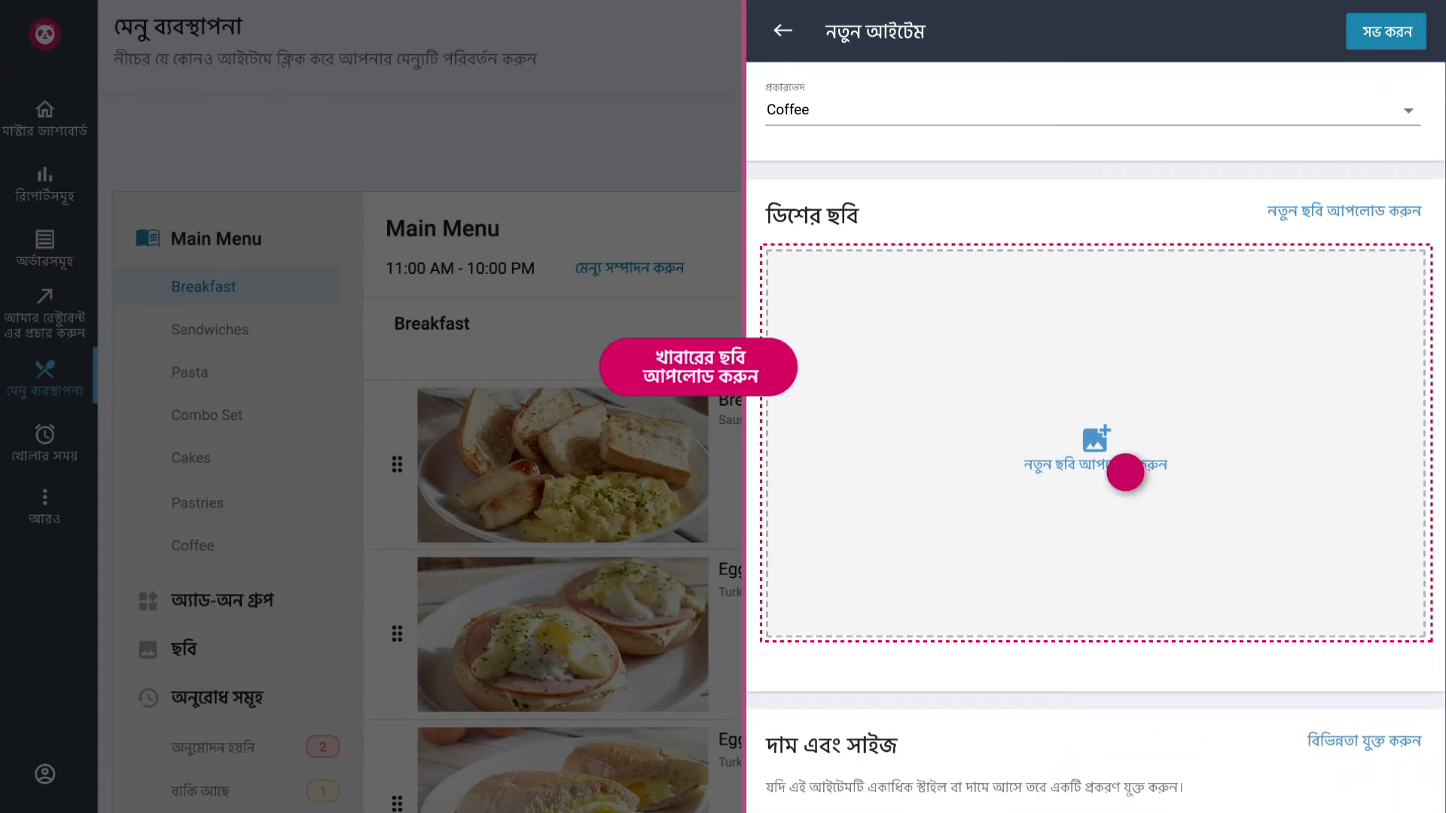
# Upload cafelatte.jpg from Downloads as the dish photo, with the crop frame extended over the whole image.
pyautogui.click(1125, 472)
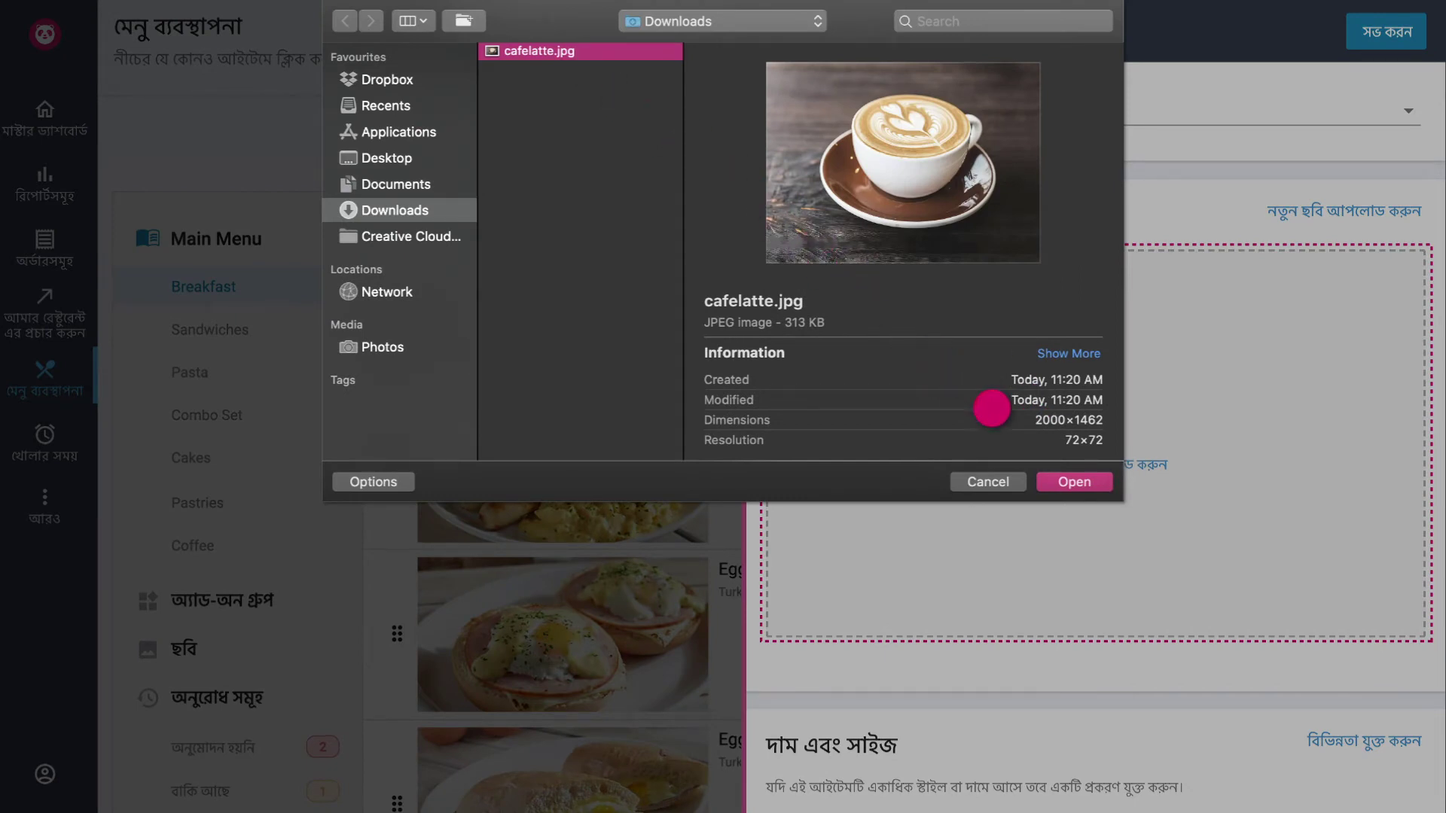
pyautogui.click(1093, 483)
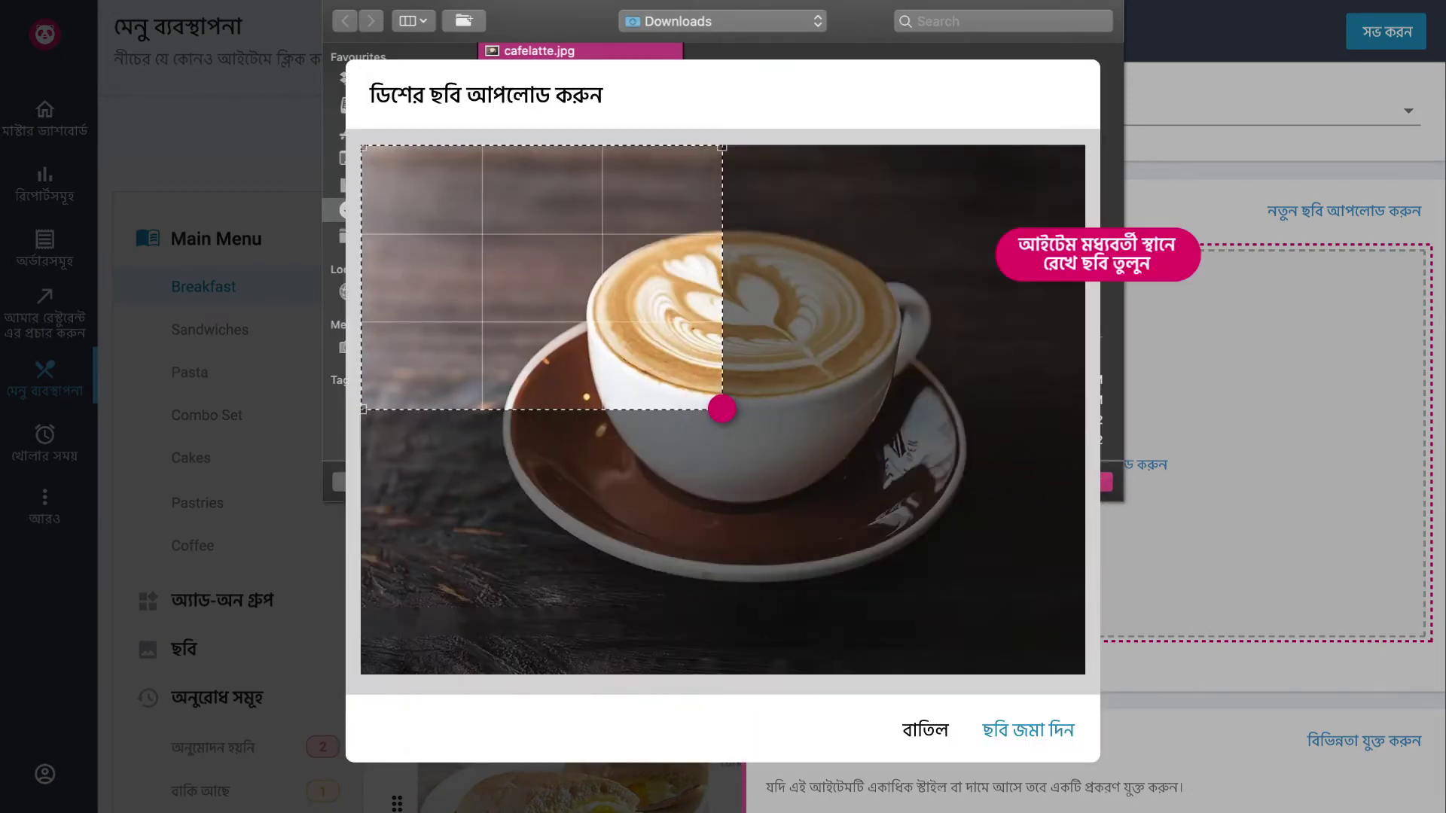
pyautogui.moveTo(722, 409); pyautogui.dragTo(1099, 688)
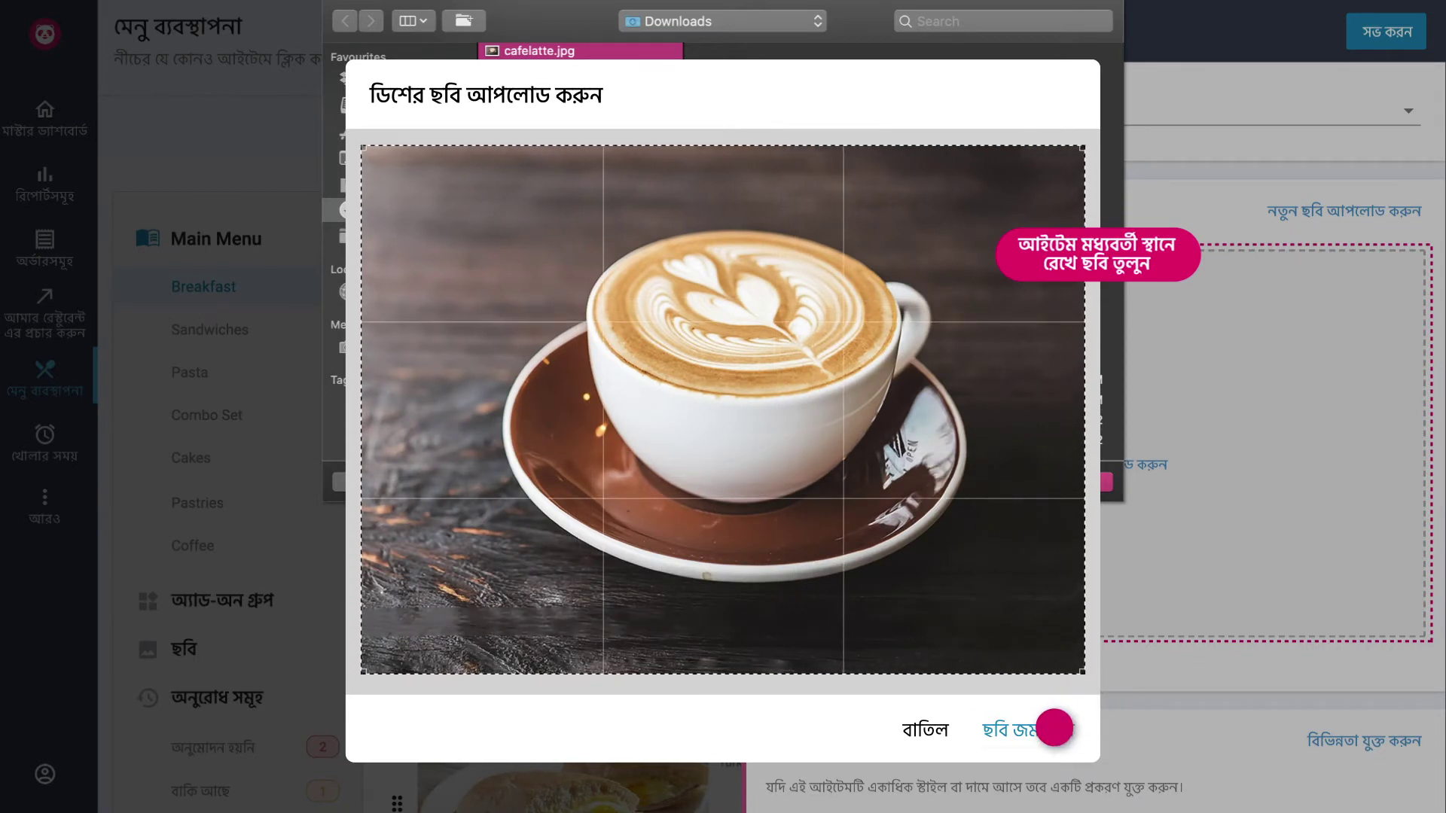
pyautogui.click(1054, 727)
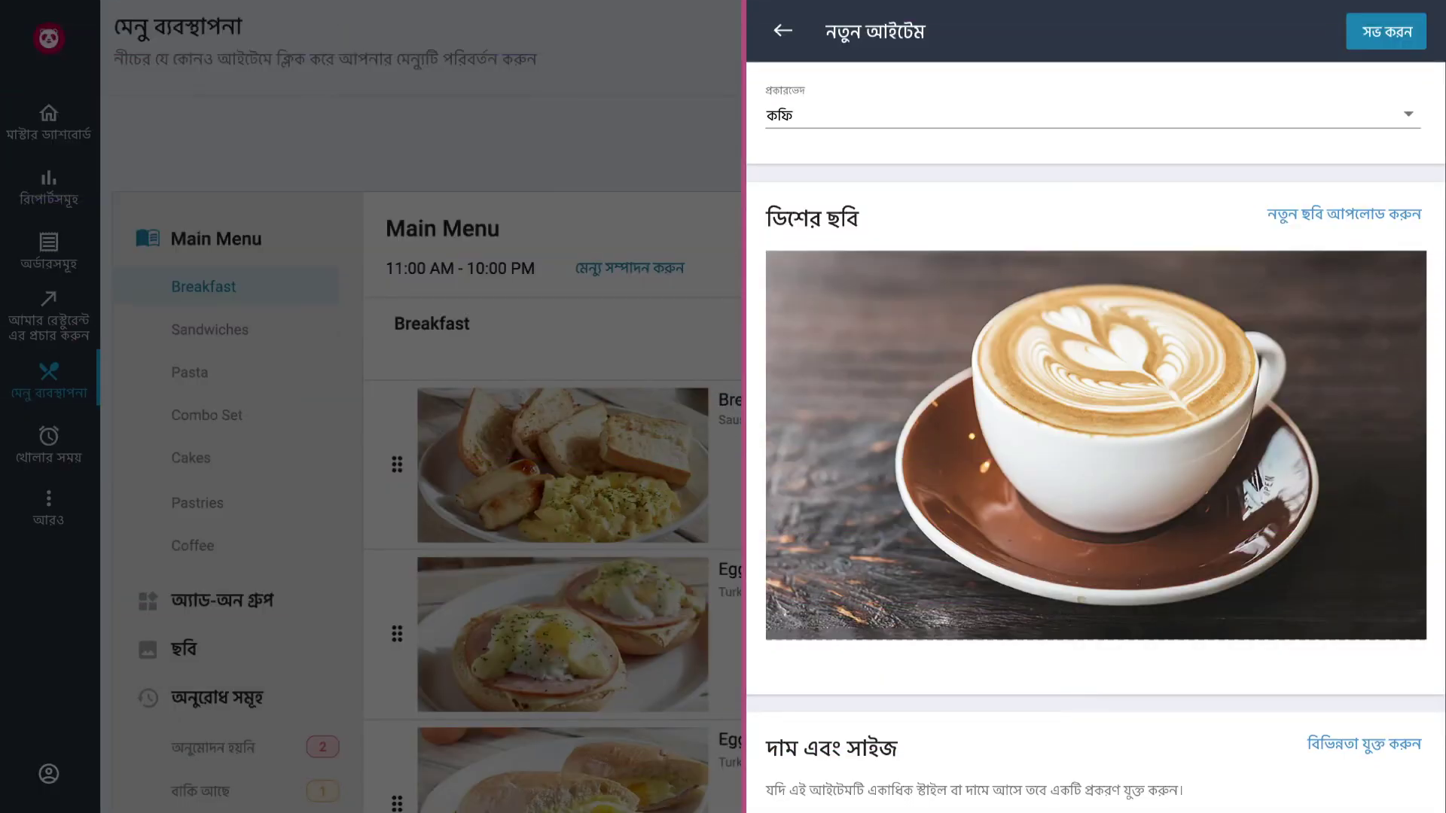
# Set the new item's price to 360.00 and save the item.
pyautogui.scroll(-5, 1095, 436)
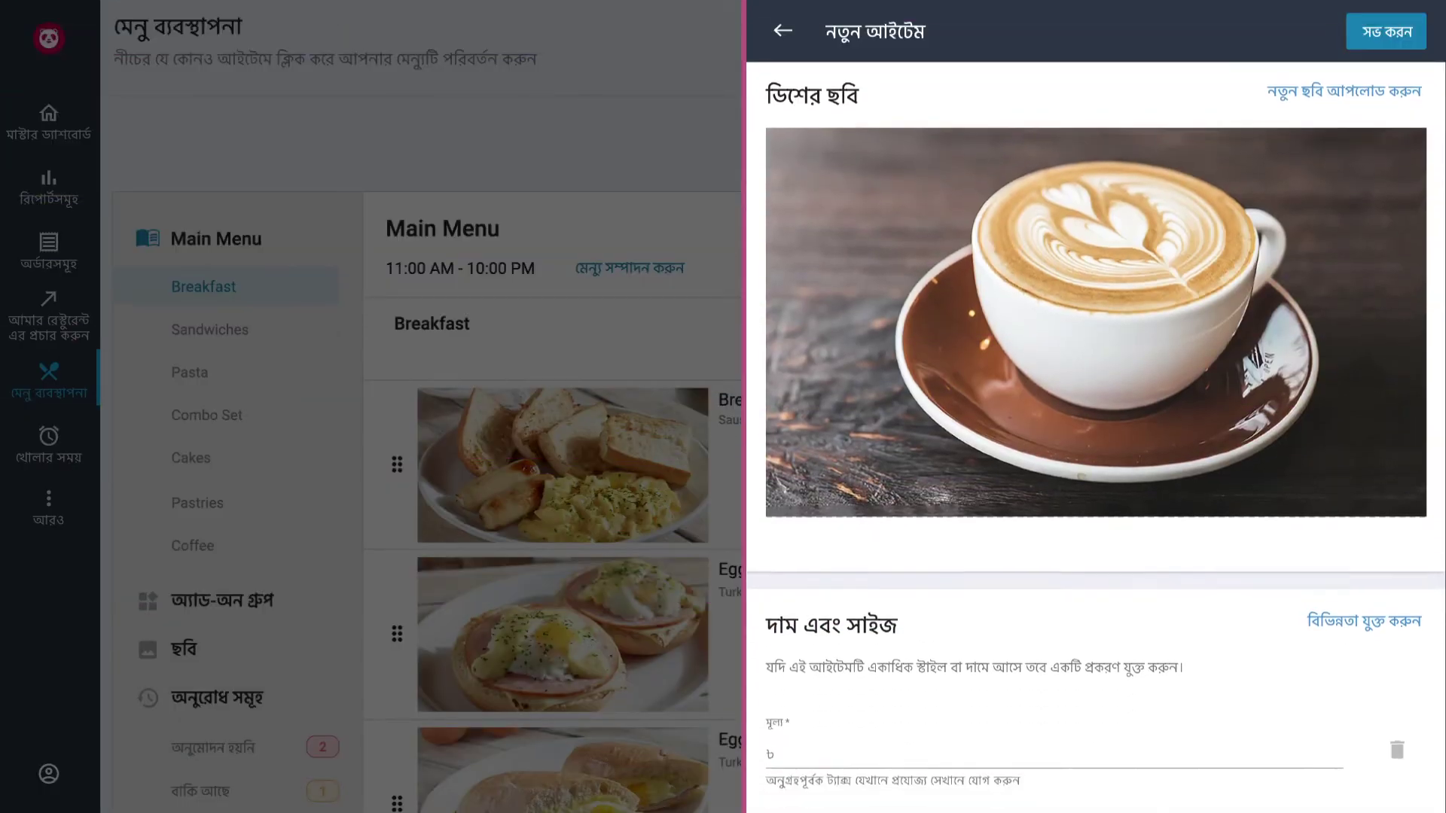
pyautogui.click(960, 522)
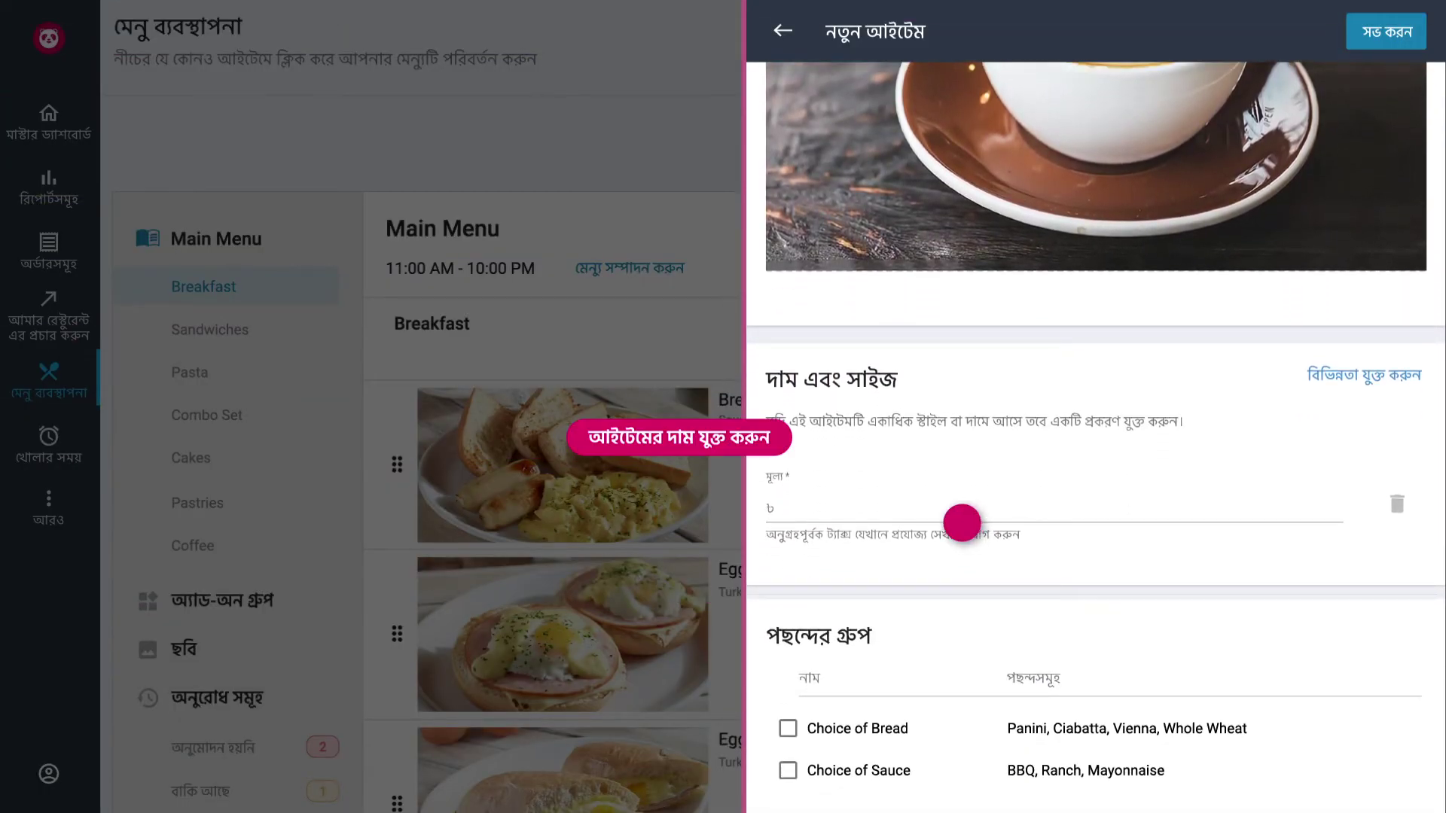
pyautogui.write('360.00')
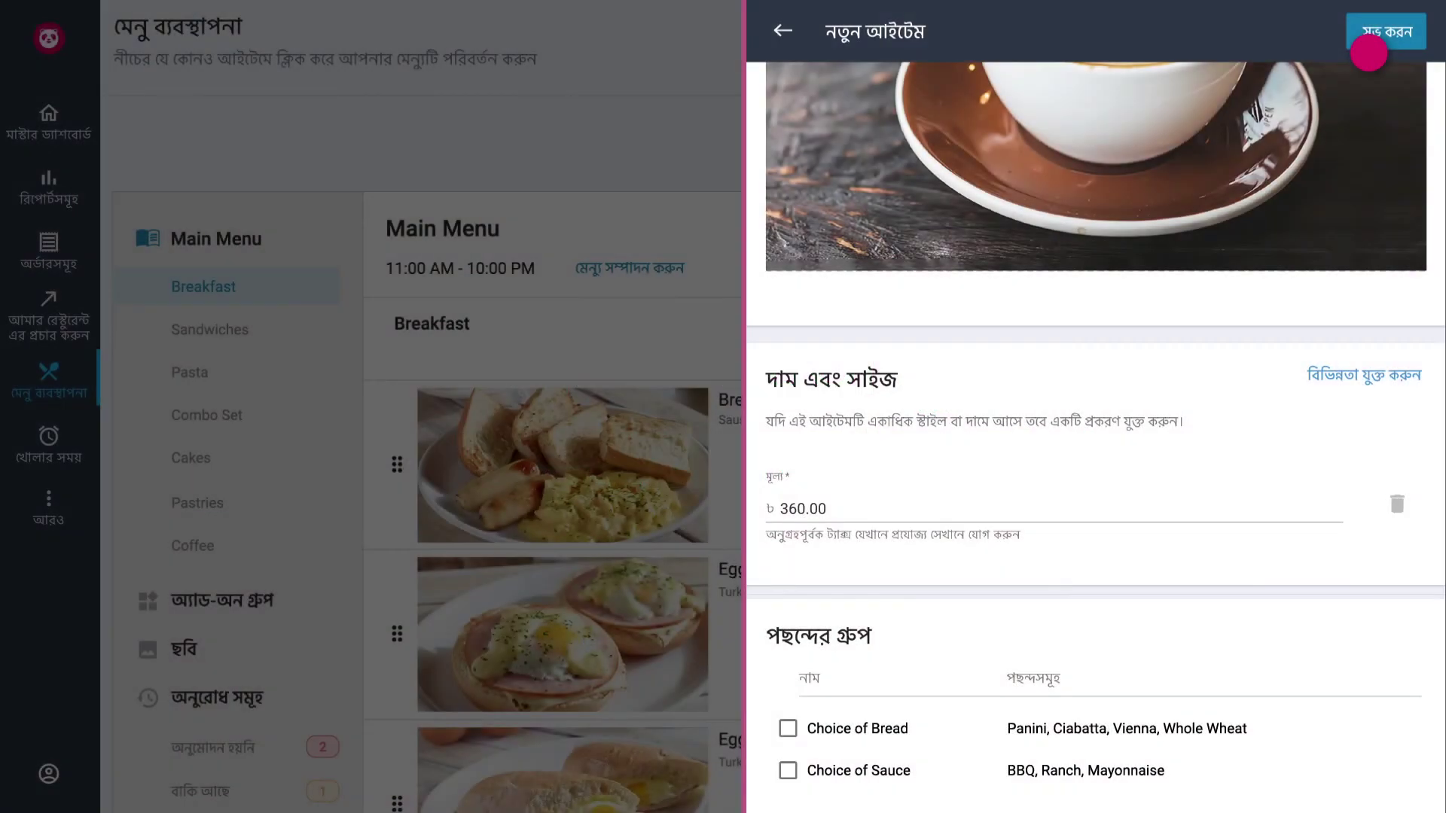
pyautogui.click(1369, 53)
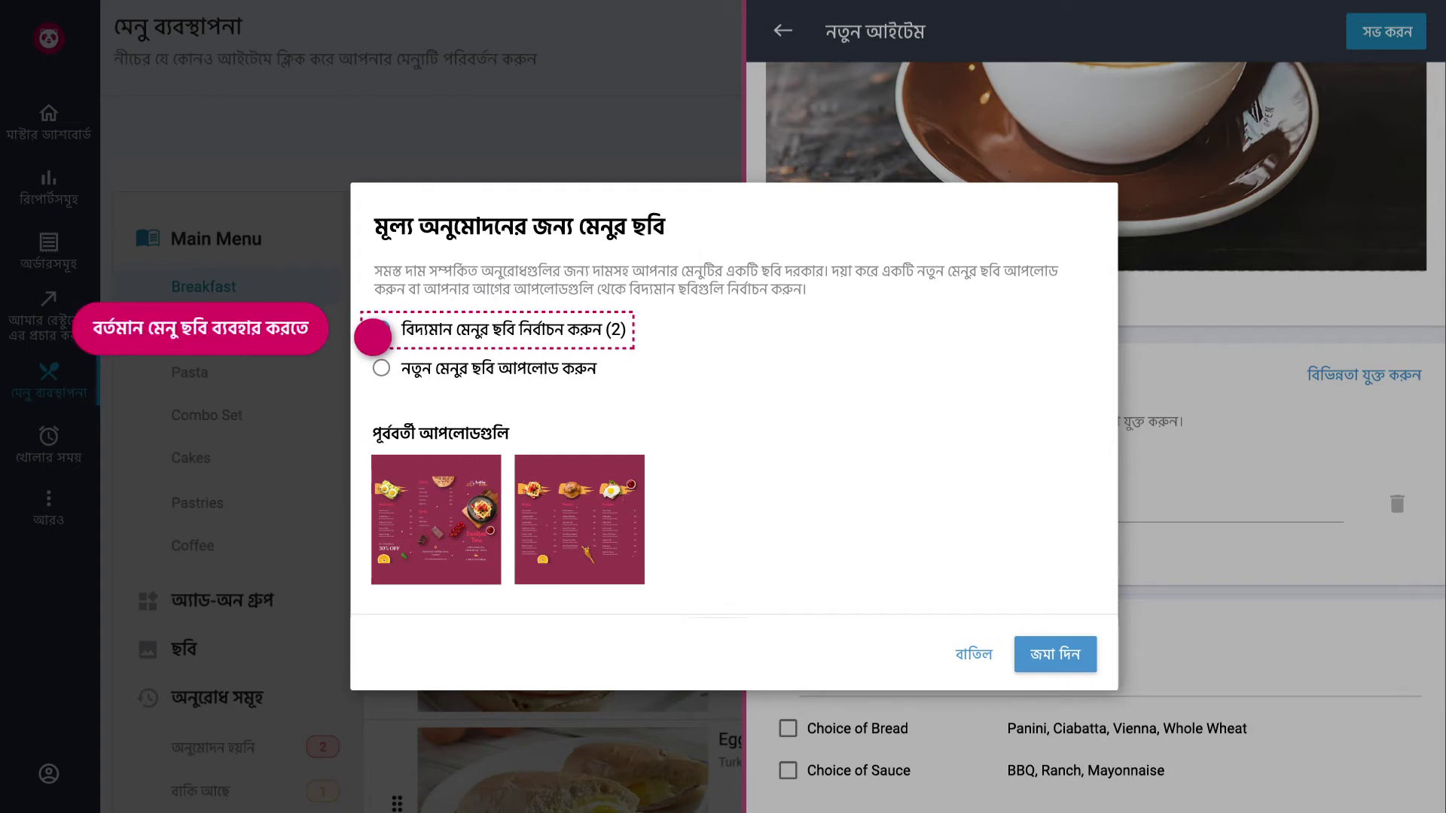
# Select both previously uploaded menu images as proof for the price approval.
pyautogui.click(377, 550)
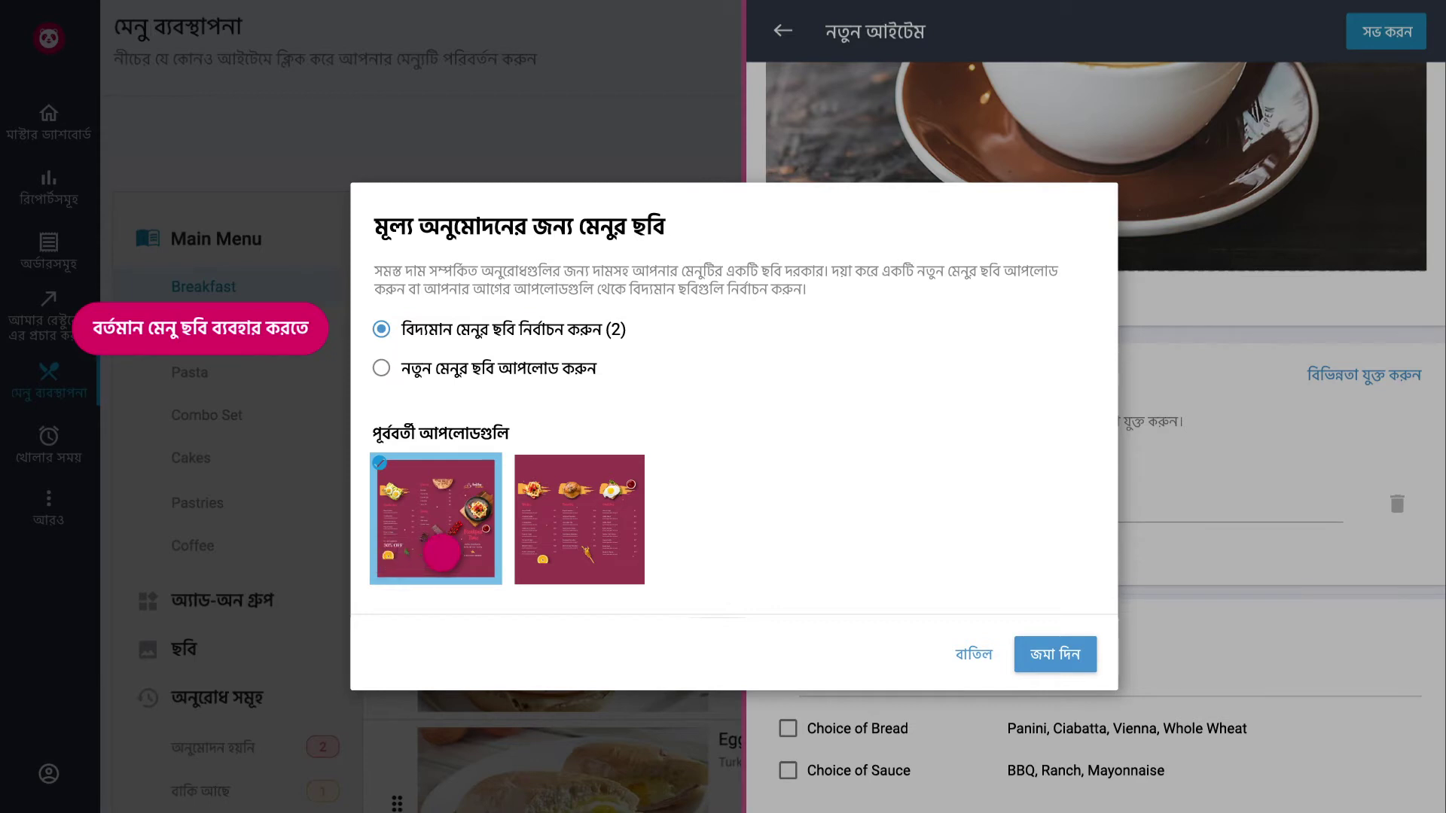
pyautogui.click(572, 551)
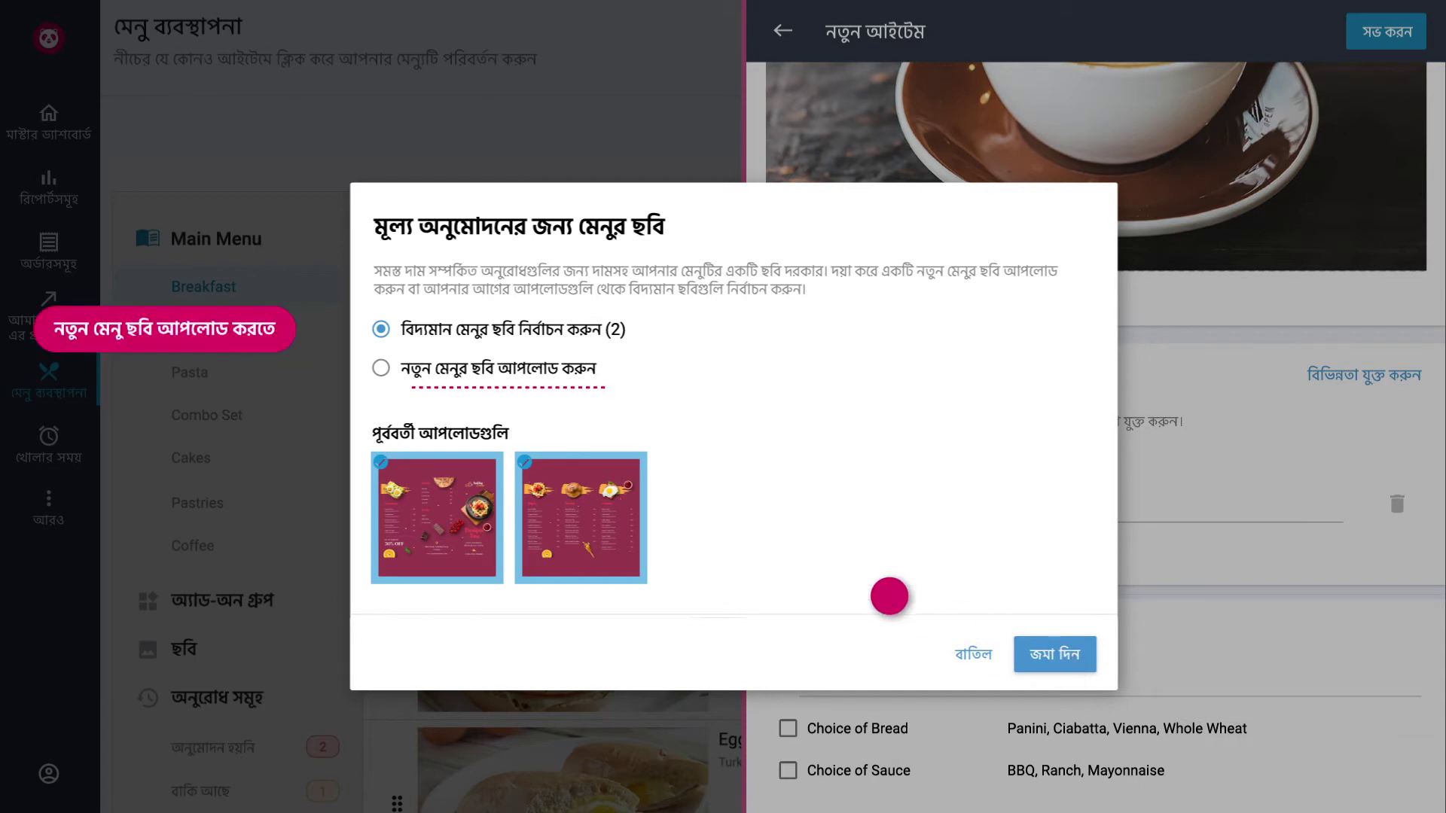
# Choose to upload a new menu image for the price approval and pick menu-update.jpg from Downloads.
pyautogui.click(378, 369)
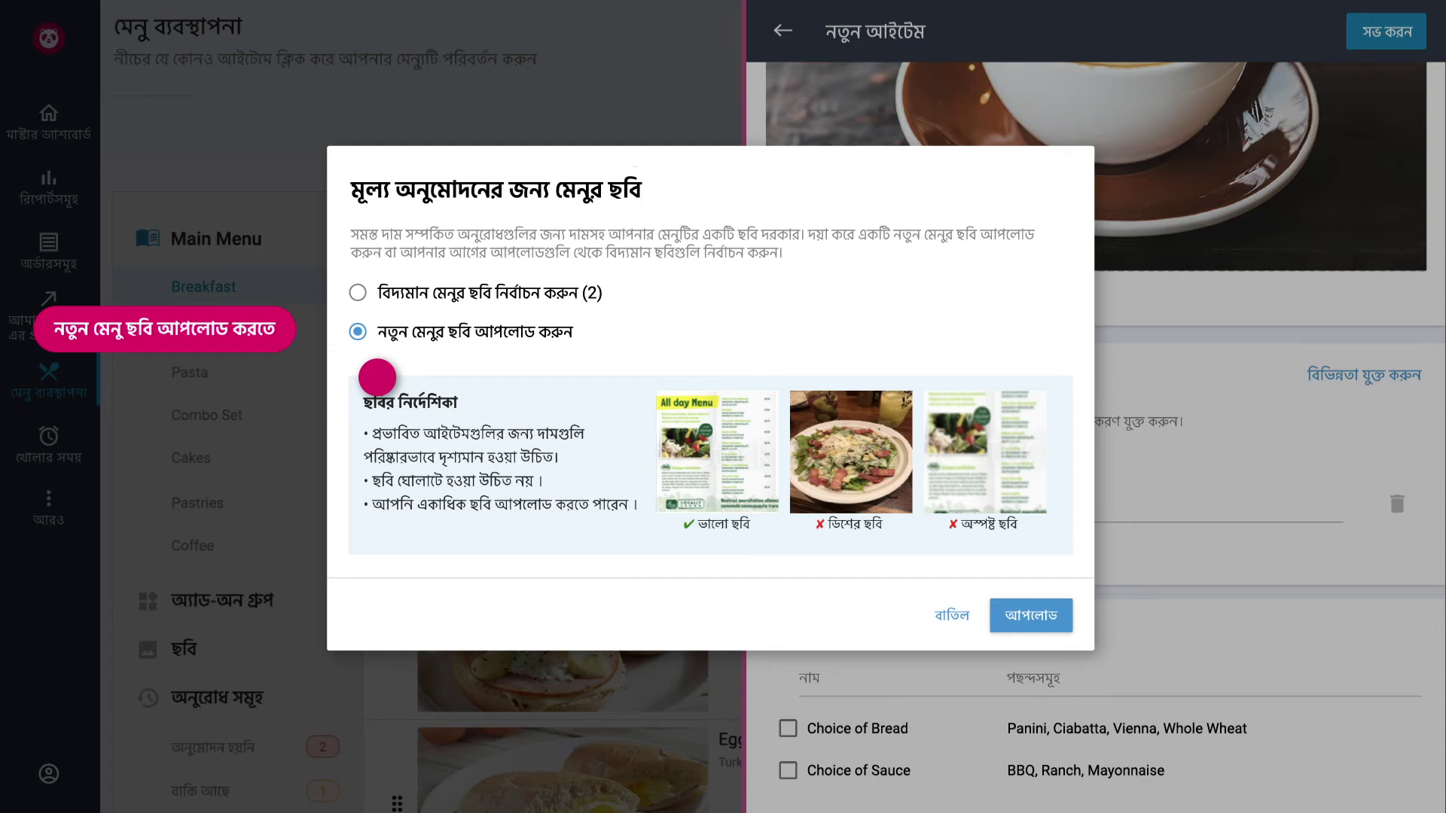
pyautogui.click(1046, 616)
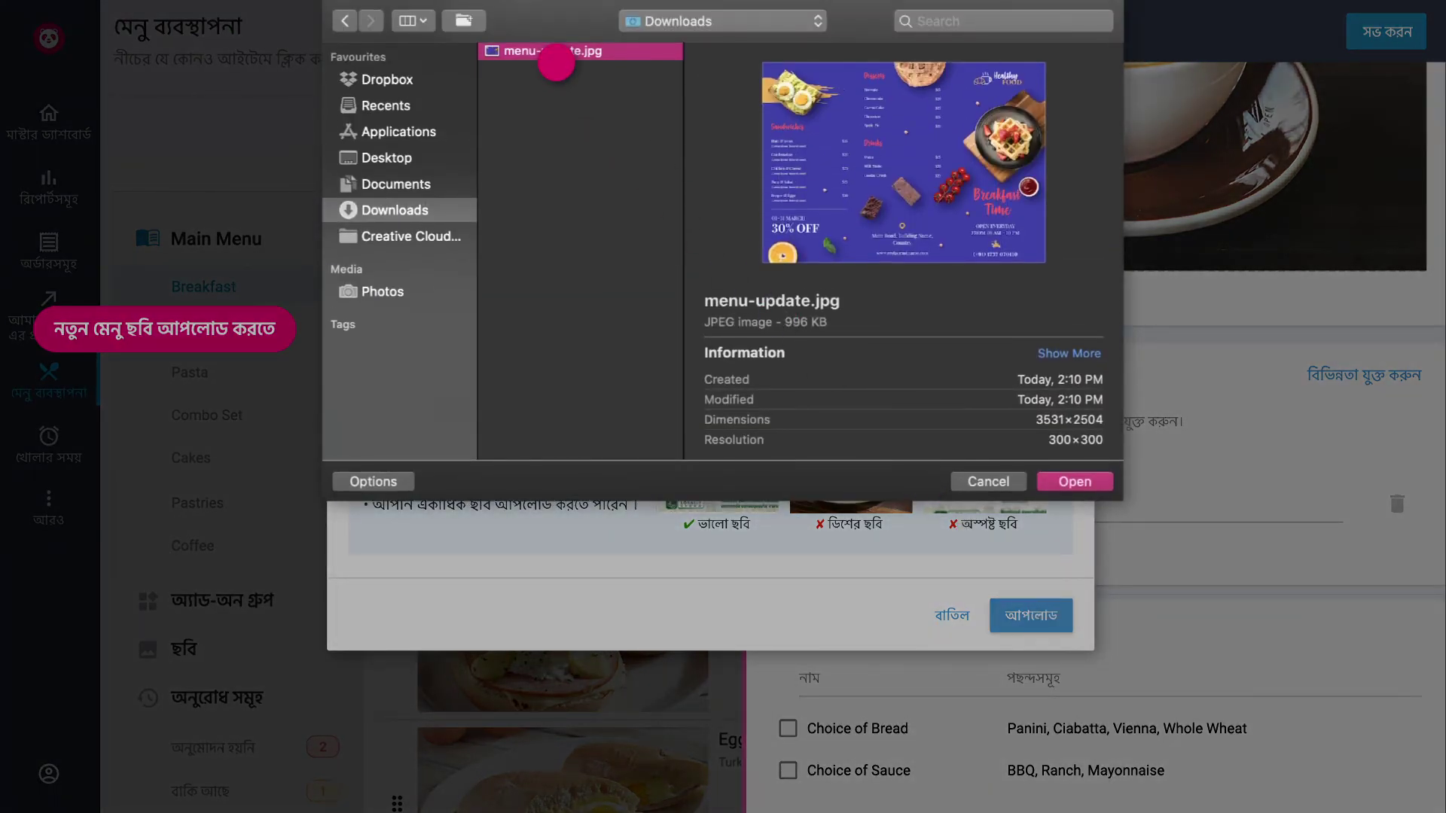
pyautogui.click(1075, 482)
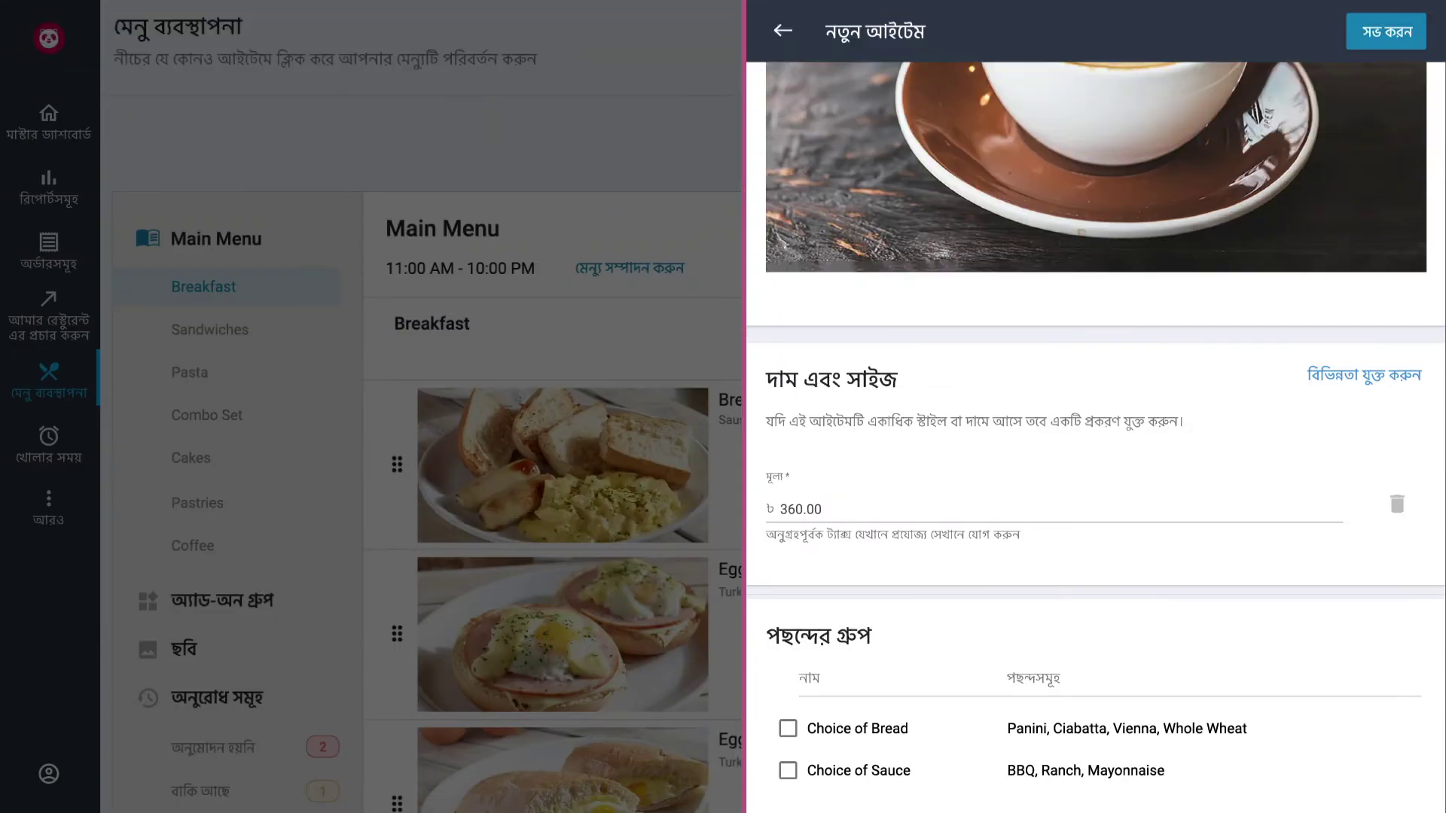
# Add a second price variation to the item, naming the 360.00 size Medium and the 435.00 size Large.
pyautogui.click(1365, 381)
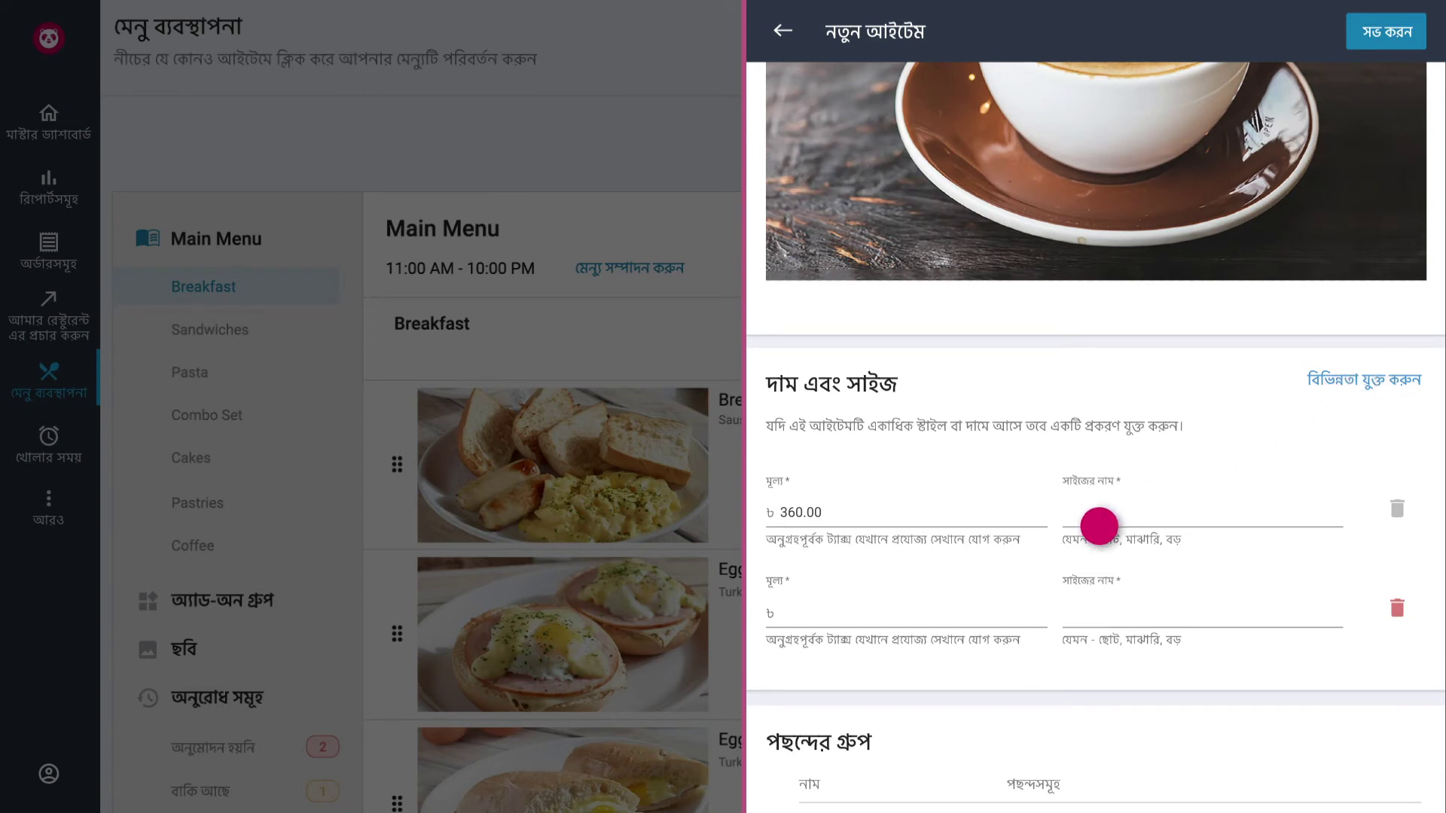
pyautogui.click(1098, 524)
pyautogui.write('Medi')
pyautogui.press('Tab')
pyautogui.write('Large')
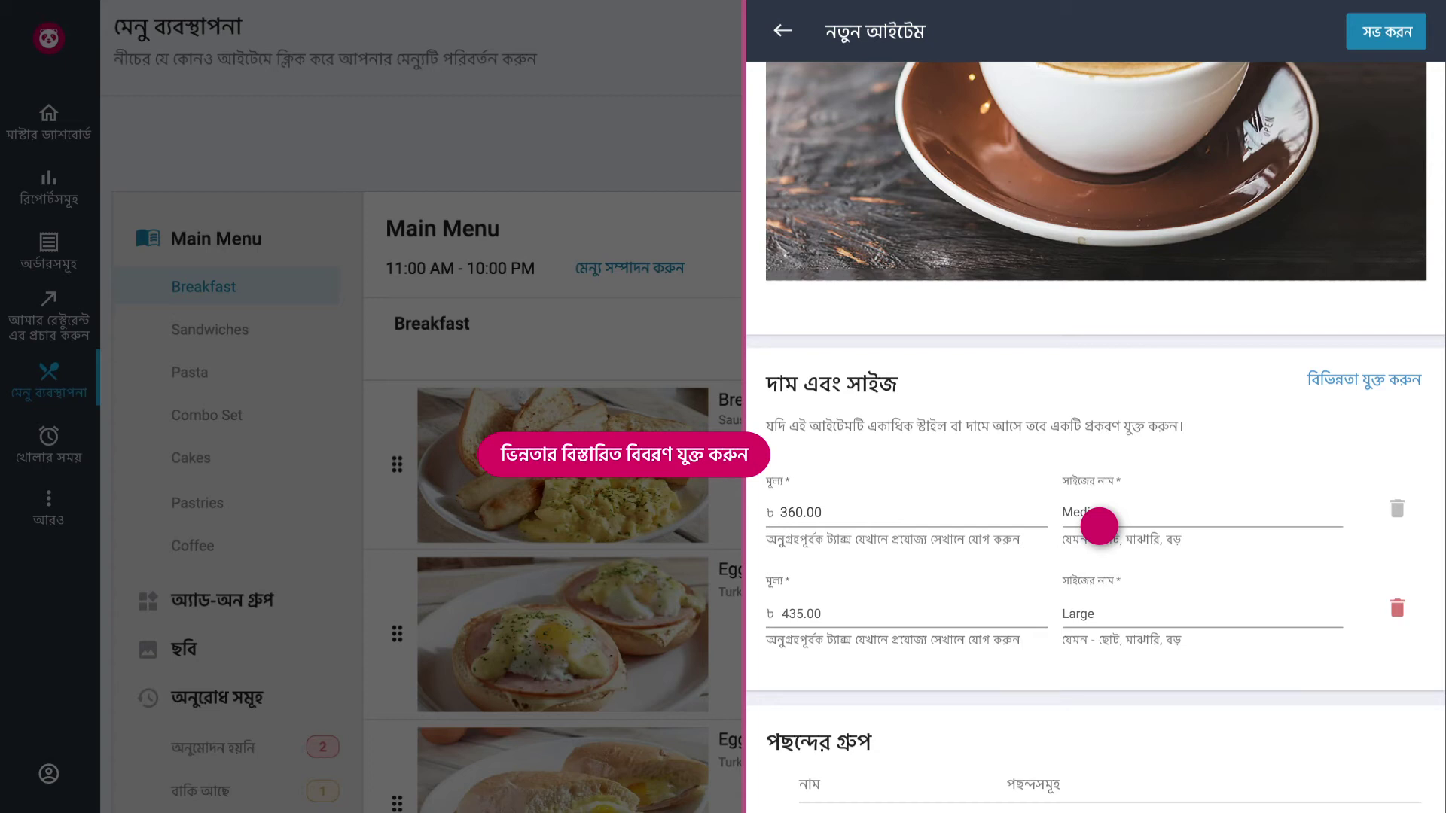
pyautogui.write('um')
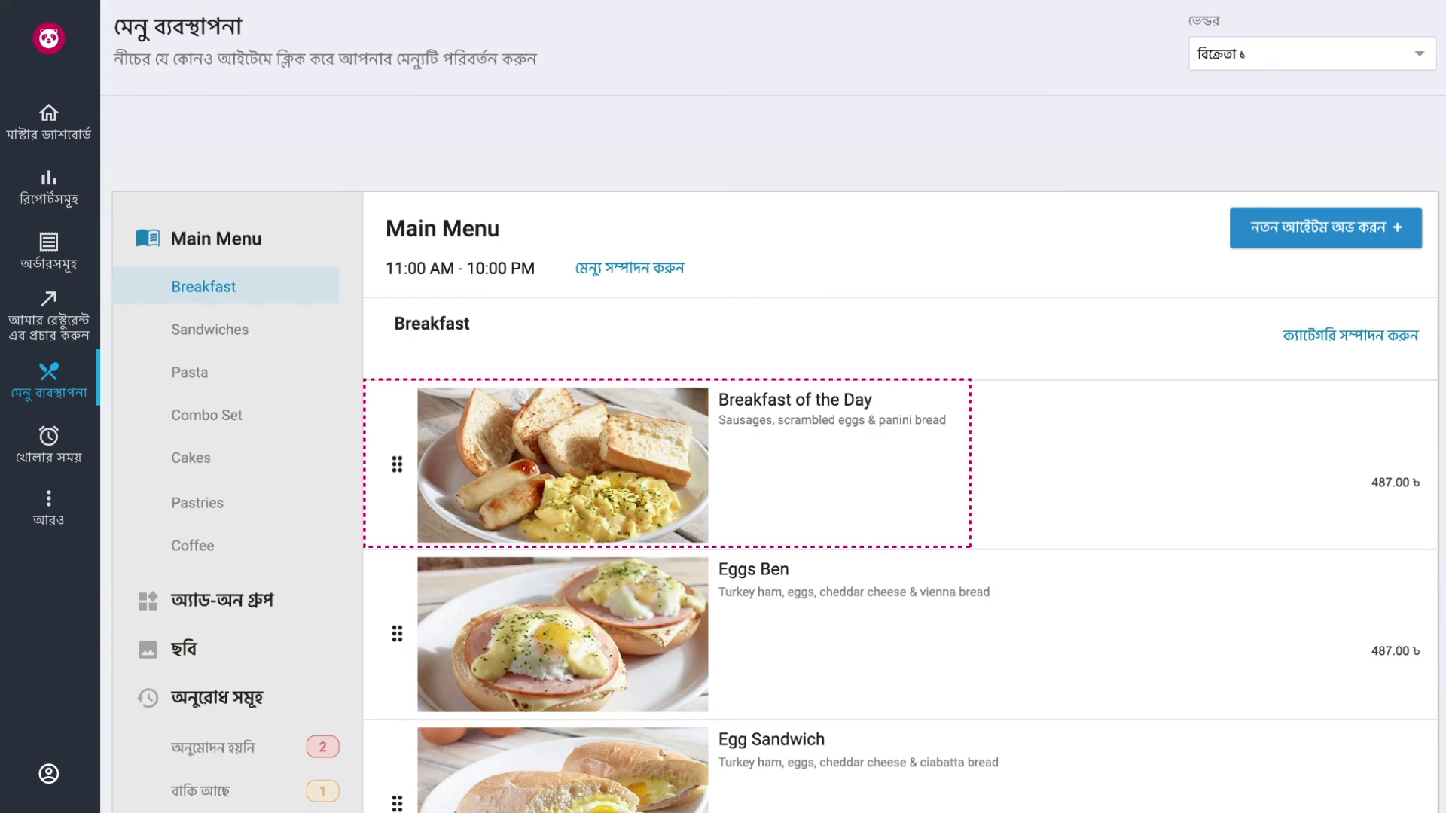
# Open the Breakfast of the Day item for editing, save it, and move it below Eggs Ben in the Breakfast list.
pyautogui.click(675, 467)
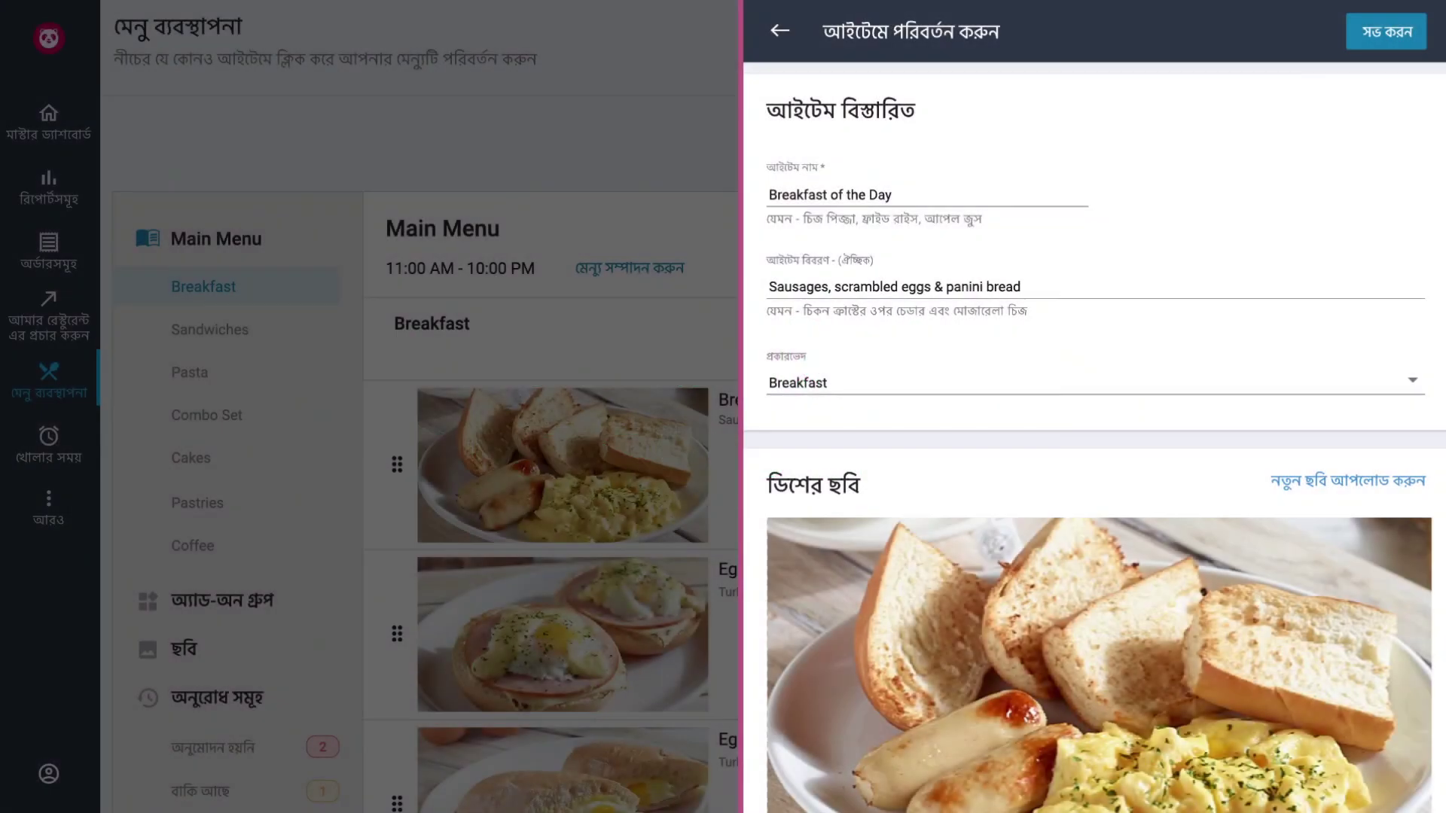
pyautogui.click(1371, 53)
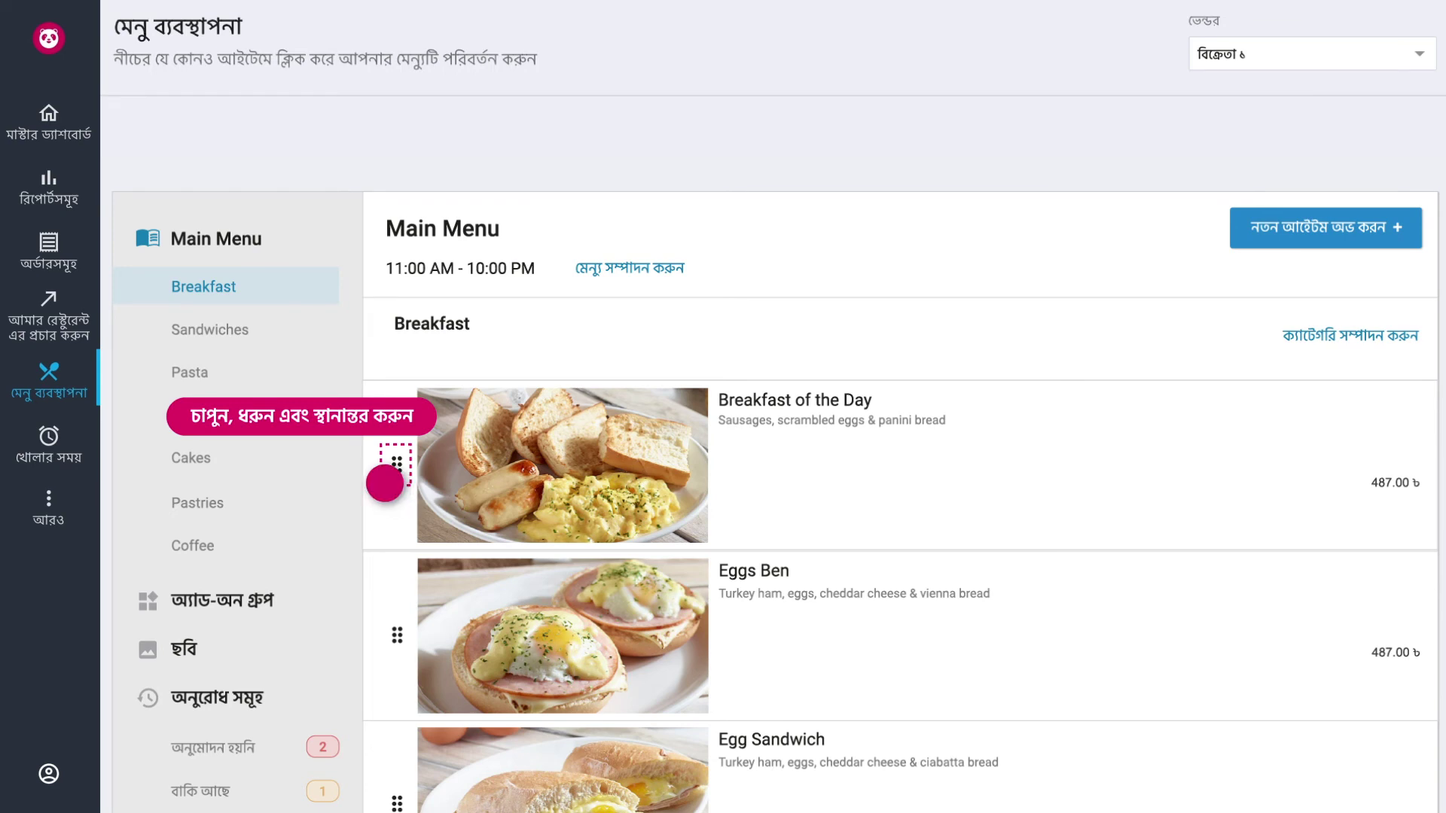
pyautogui.moveTo(387, 481); pyautogui.dragTo(385, 647)
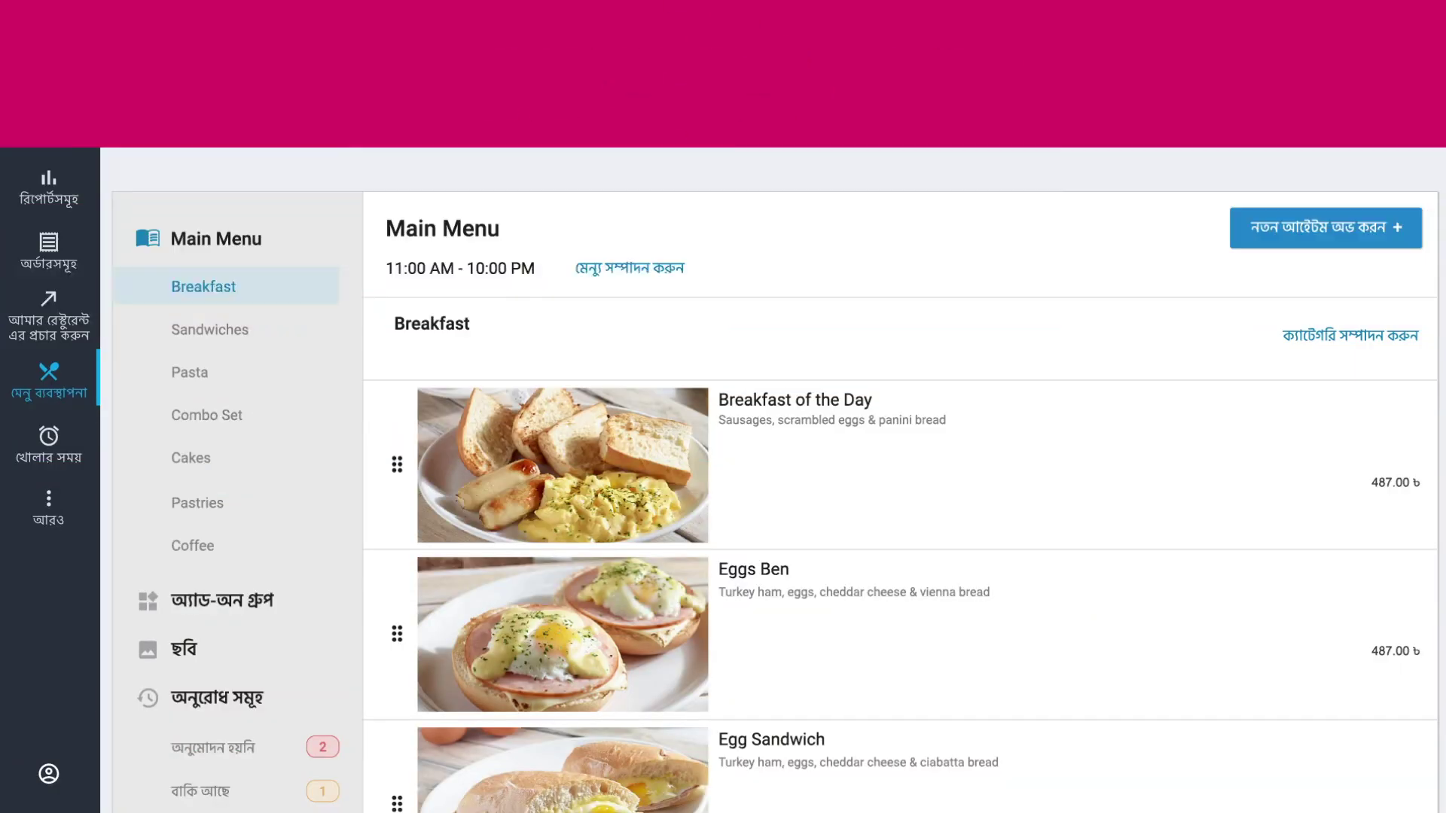
# Delete the Breakfast of the Day item from the Breakfast category and confirm the removal.
pyautogui.click(671, 468)
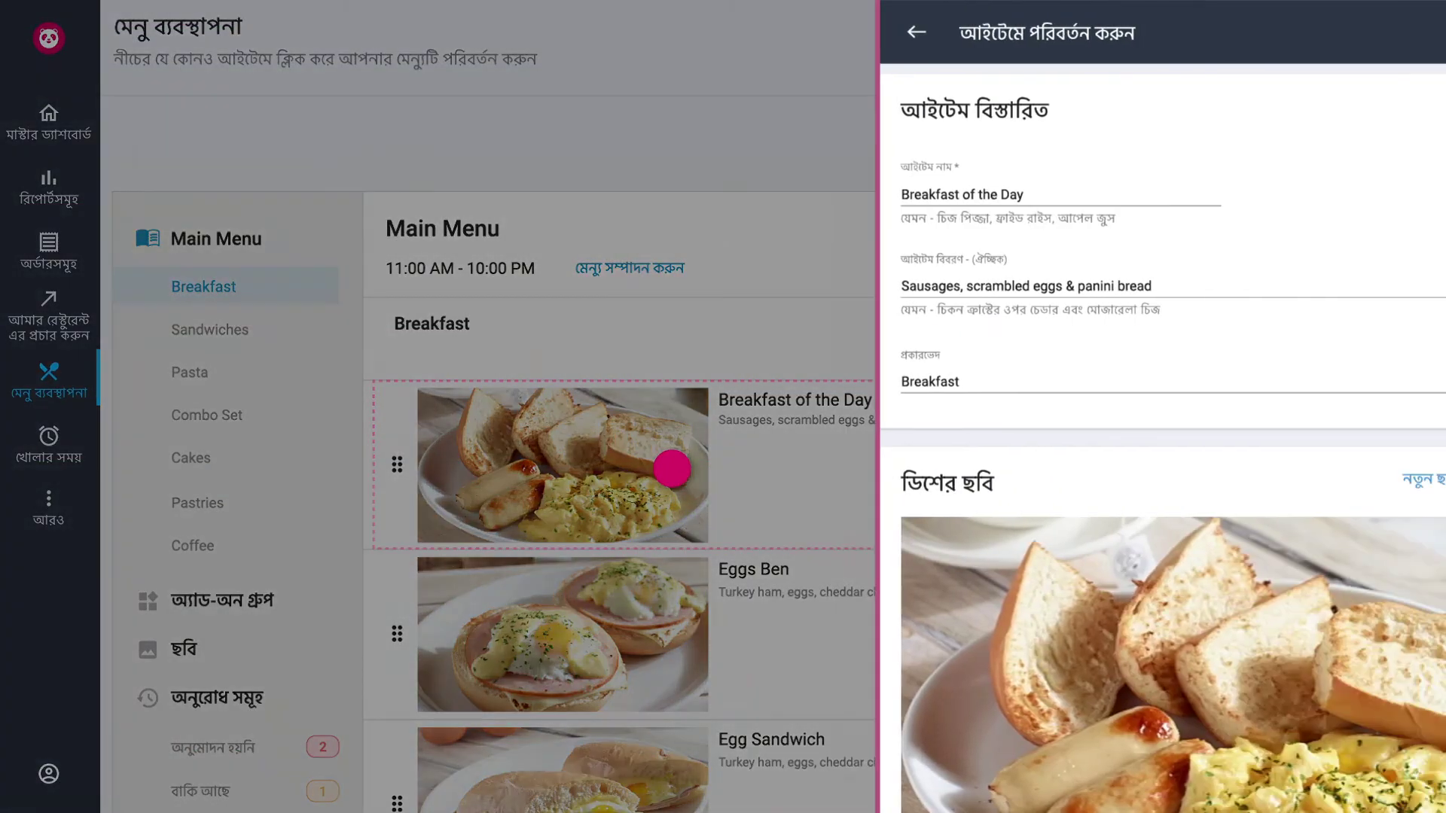
pyautogui.scroll(-3, 1177, 566)
pyautogui.scroll(-6, 1178, 566)
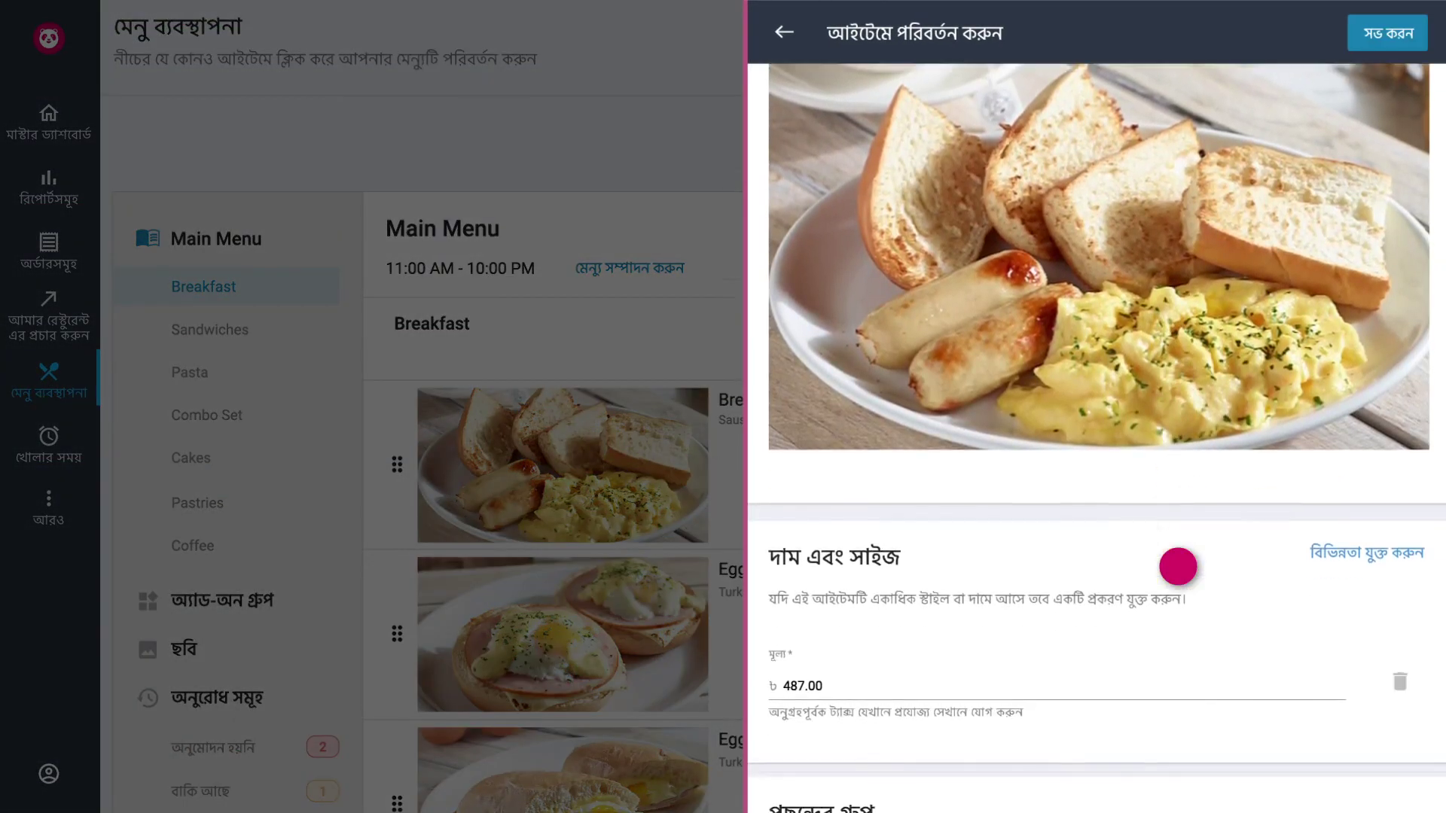
pyautogui.click(1137, 788)
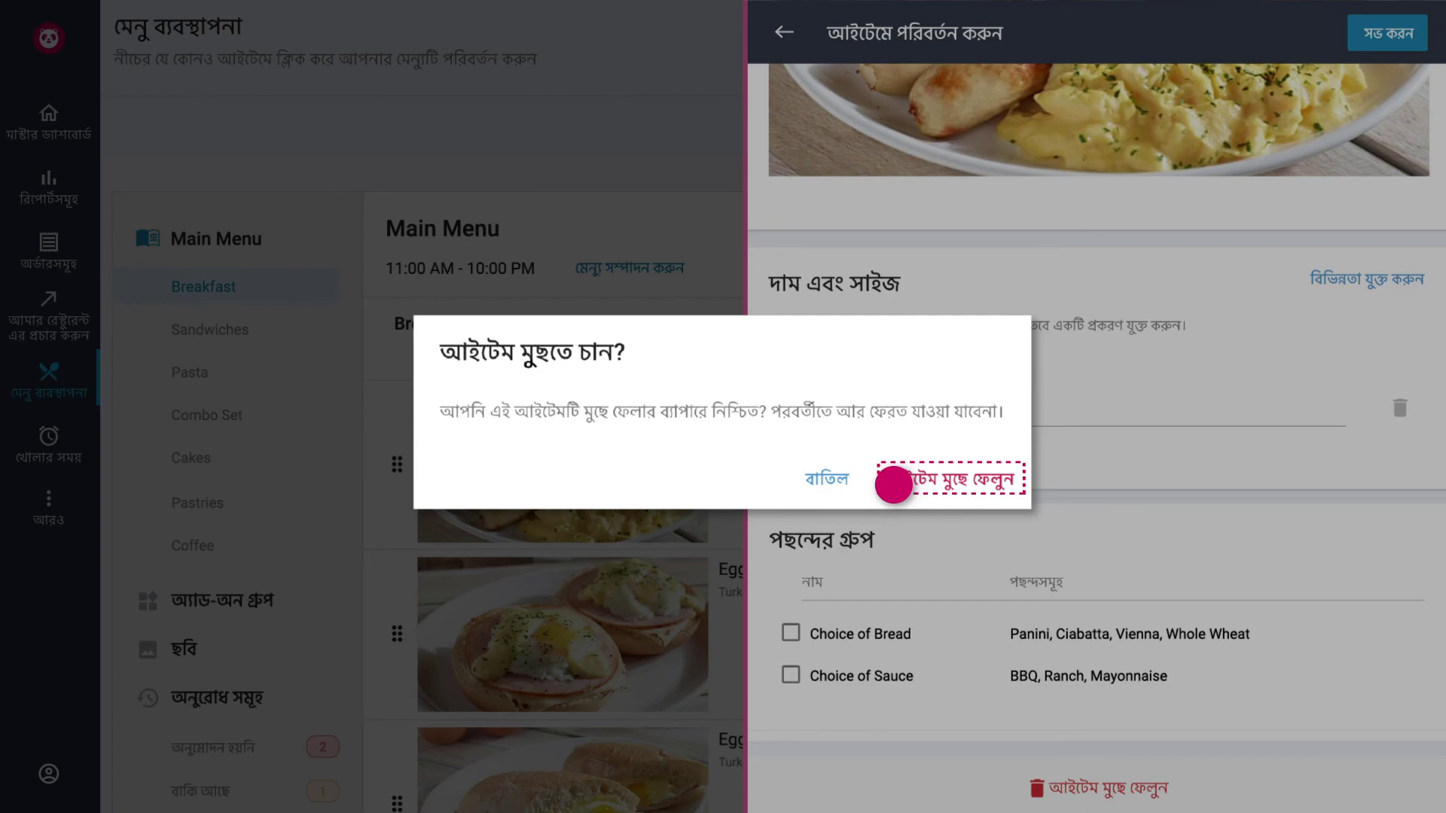
pyautogui.click(893, 485)
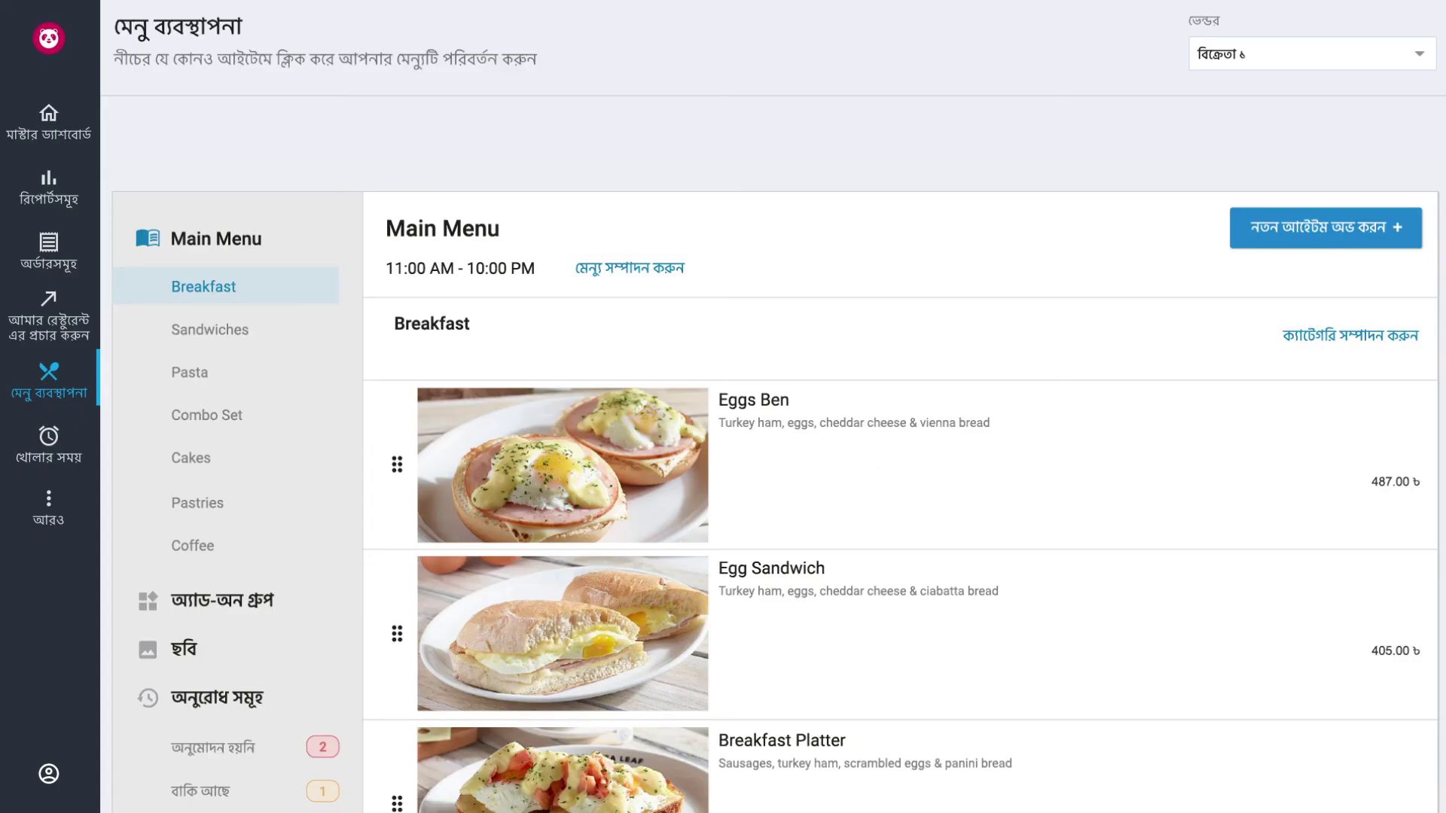